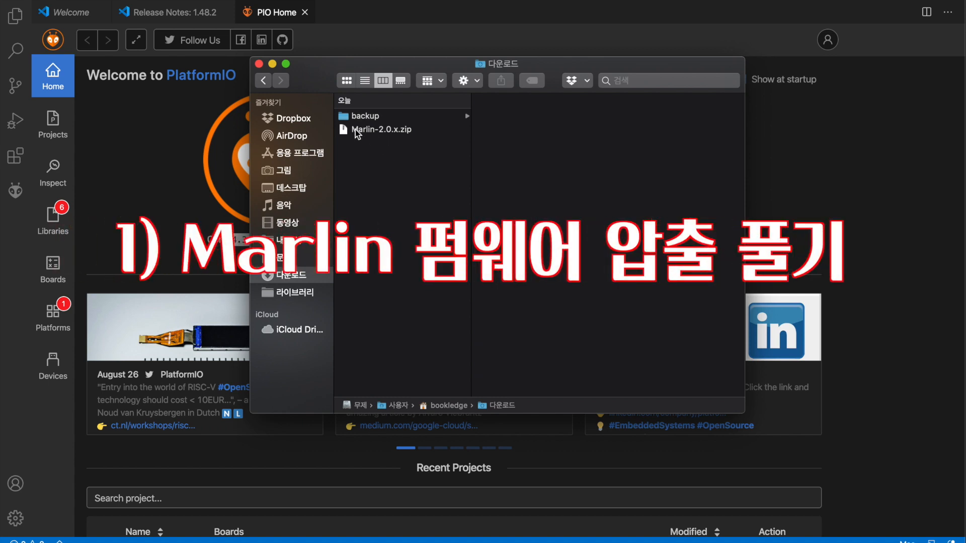
# Extract Marlin-2.0.x.zip in the Downloads folder and open the extracted Marlin-2.0.x folder
pyautogui.doubleClick(403, 129)
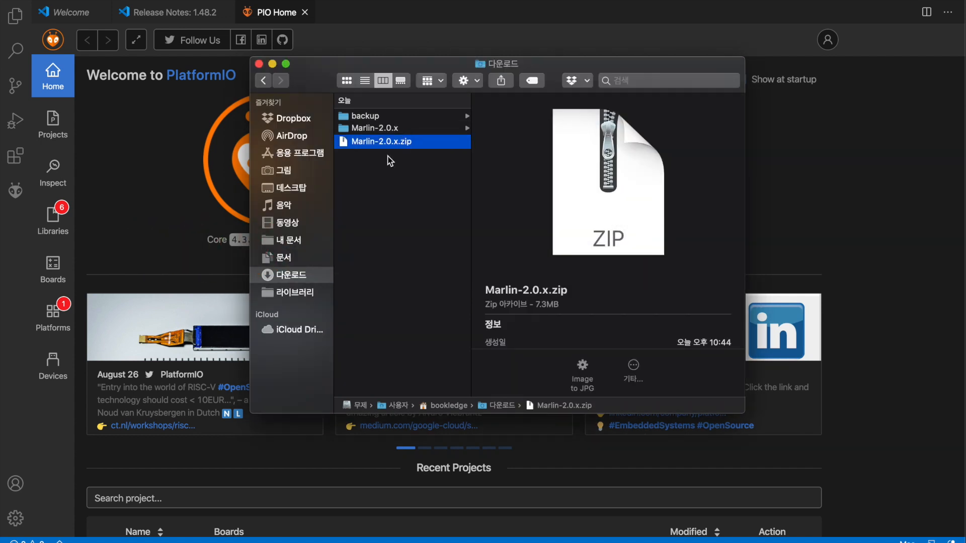
pyautogui.click(375, 129)
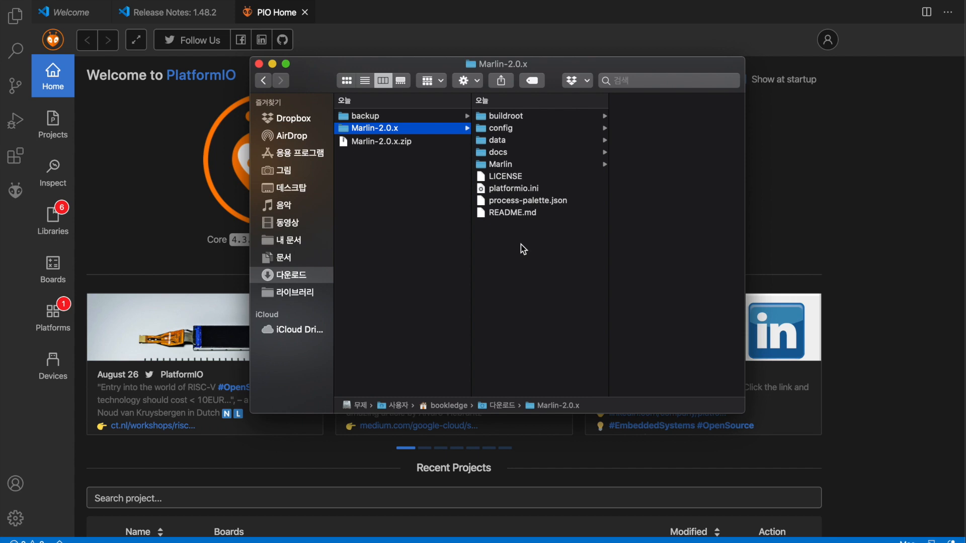
# Switch to Visual Studio Code and open the Marlin-2.0.x folder from Downloads as a PlatformIO project
pyautogui.click(472, 41)
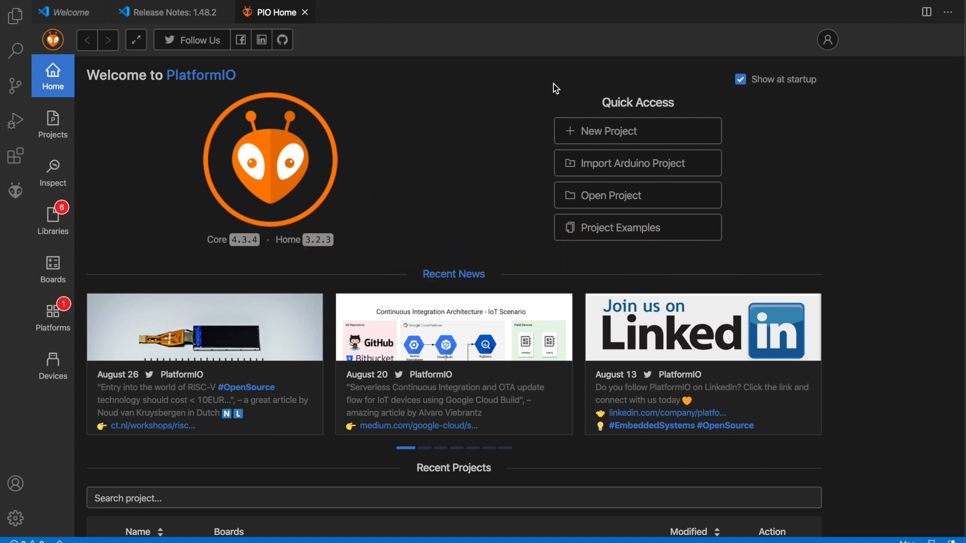
pyautogui.click(628, 204)
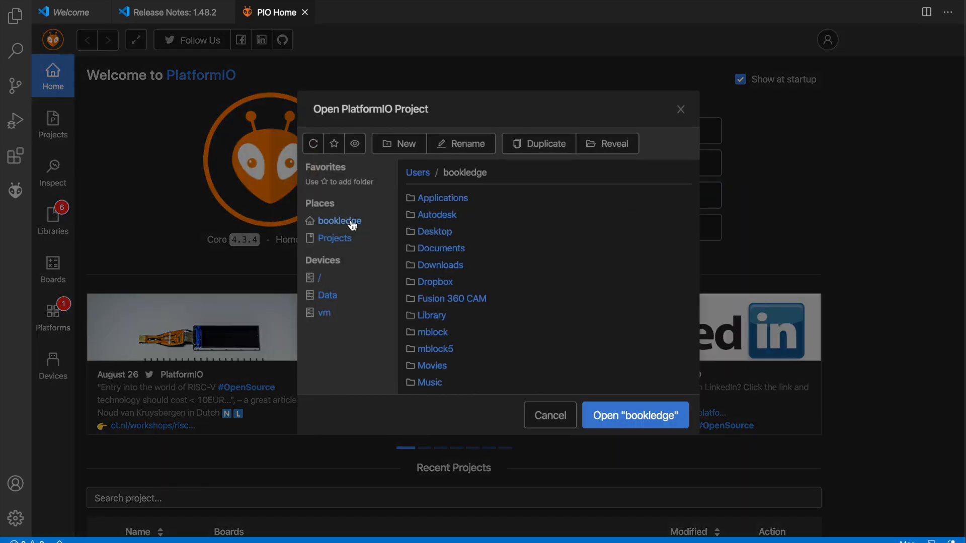
pyautogui.click(446, 266)
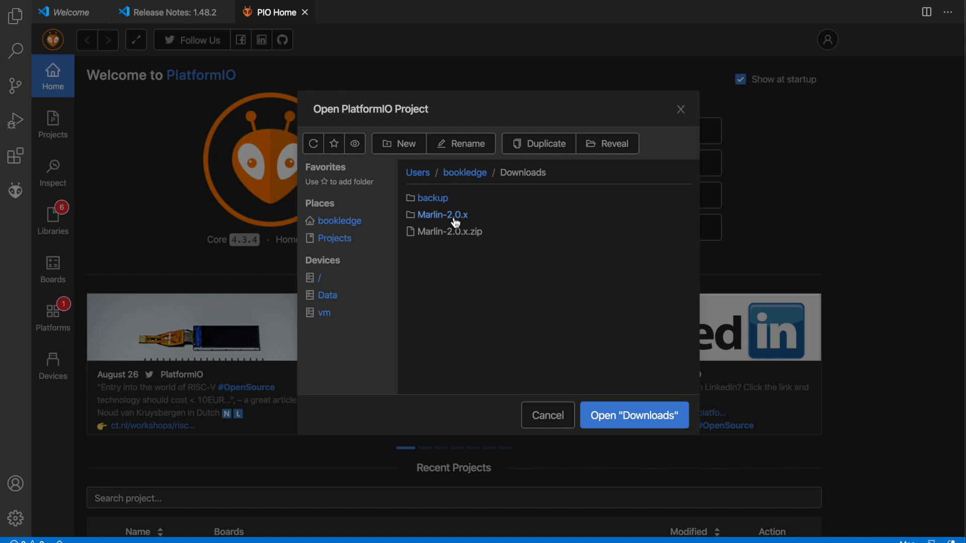
pyautogui.click(459, 219)
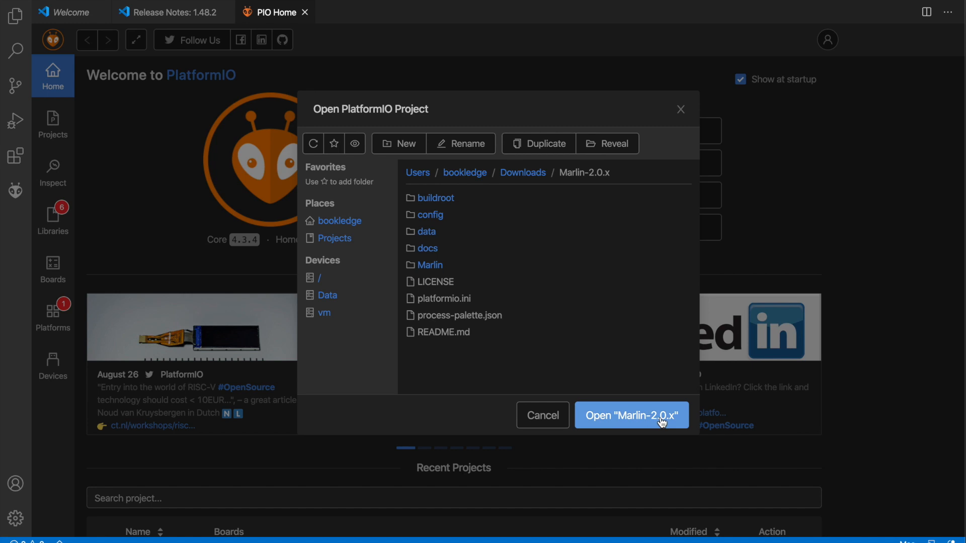
pyautogui.click(628, 415)
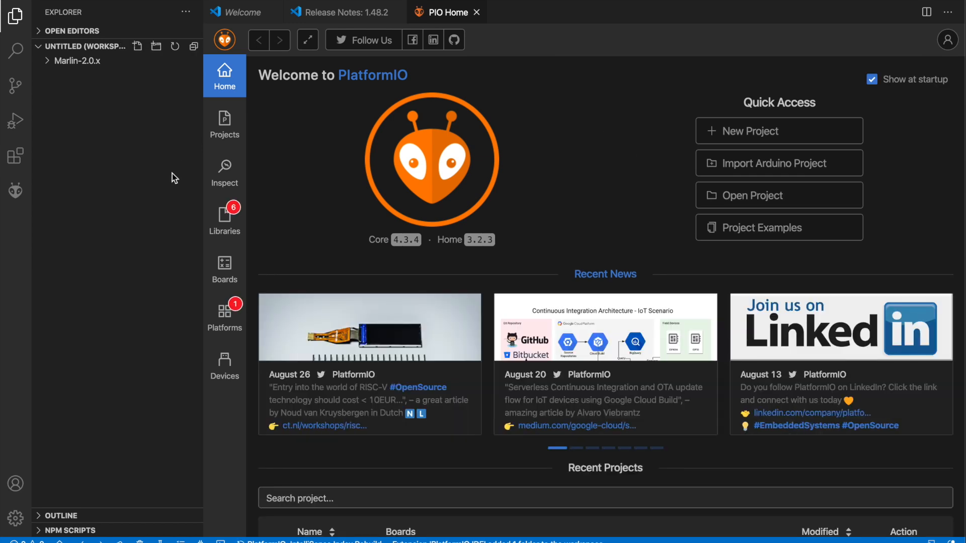
# Expand the project's Marlin folder and view Configuration.h and Configuration_adv.h in the editor
pyautogui.click(47, 62)
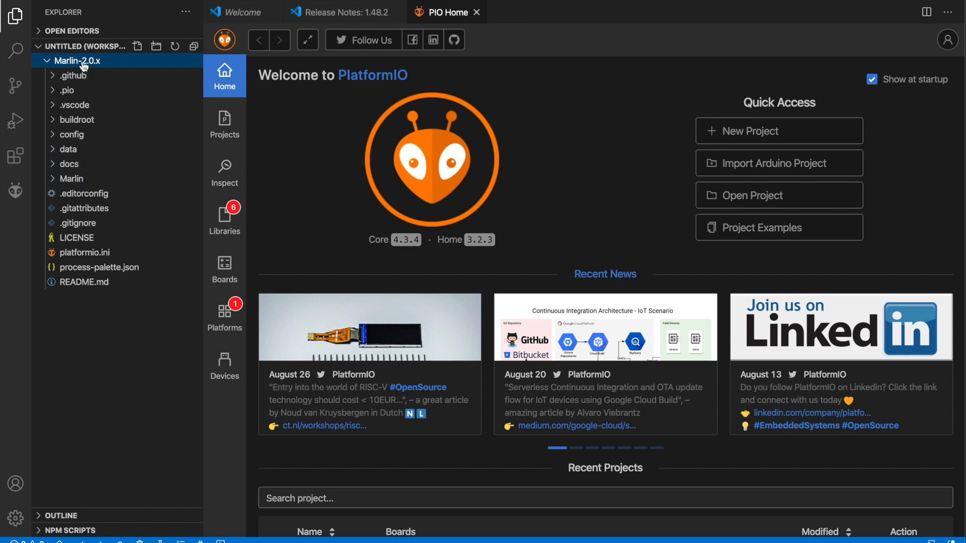
pyautogui.click(91, 392)
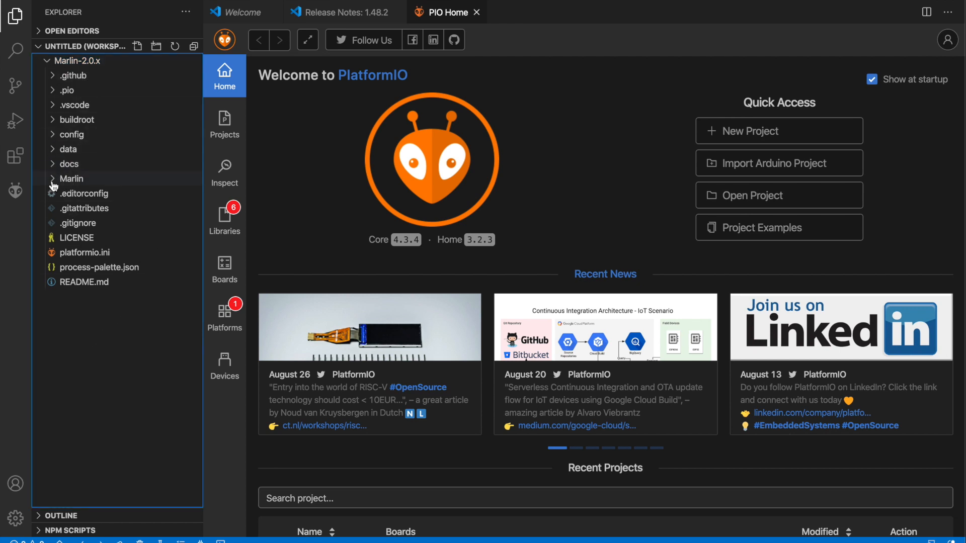
pyautogui.click(96, 178)
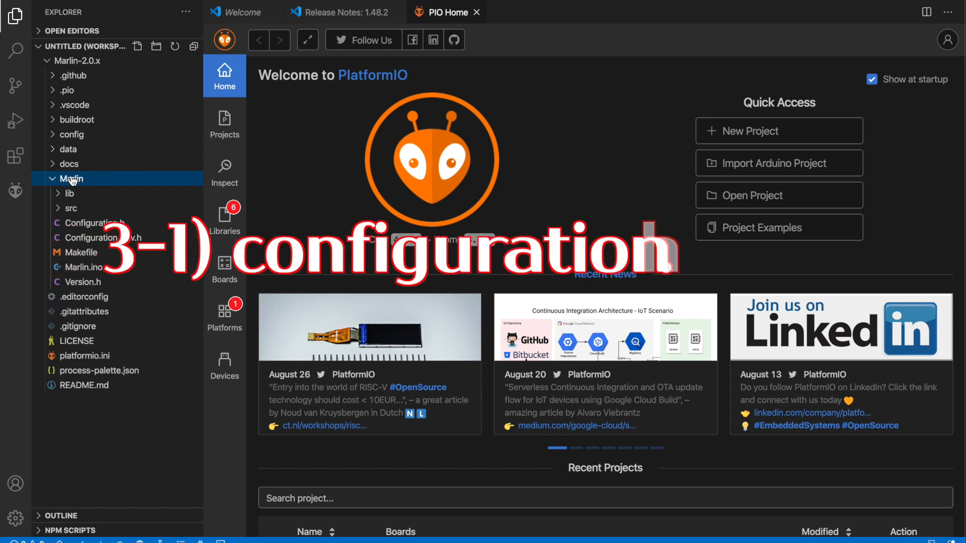
pyautogui.click(94, 225)
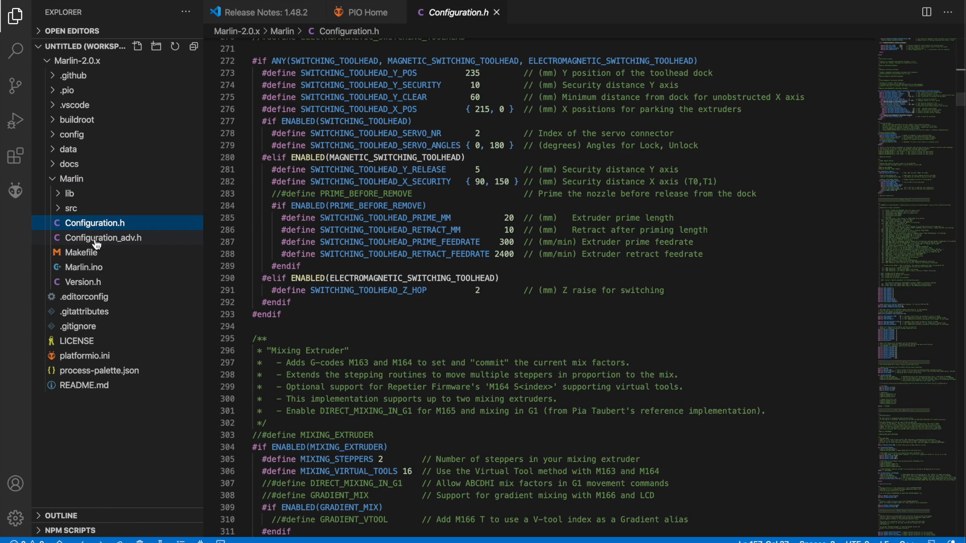
pyautogui.click(96, 243)
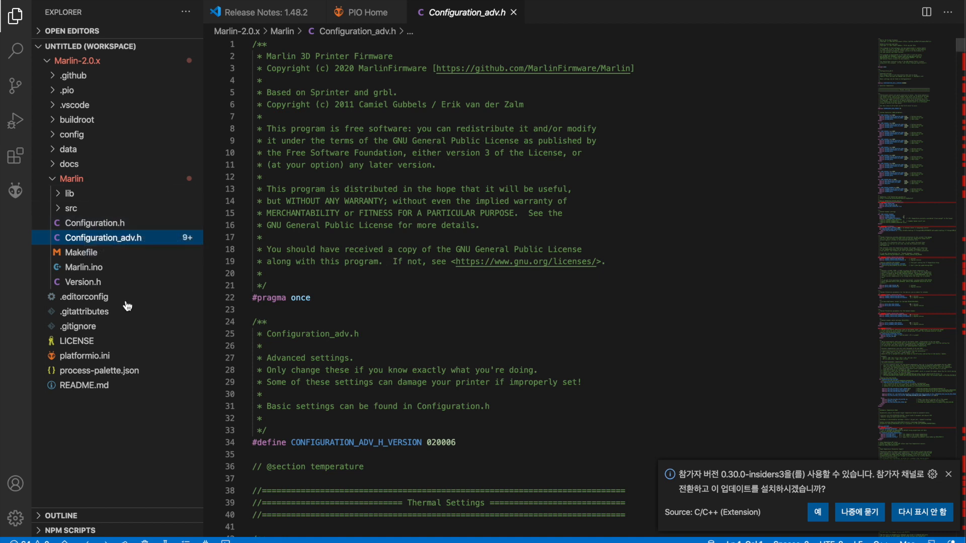
# Reopen Configuration.h and look through its basic printer settings, from the header comments to the extruder definitions
pyautogui.click(121, 223)
pyautogui.scroll(-20, 486, 301)
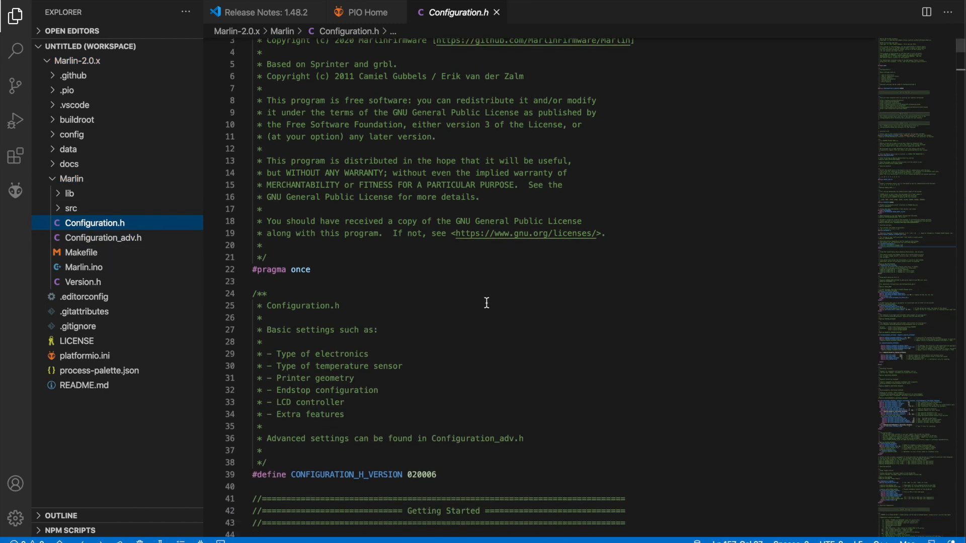
pyautogui.scroll(-15, 486, 303)
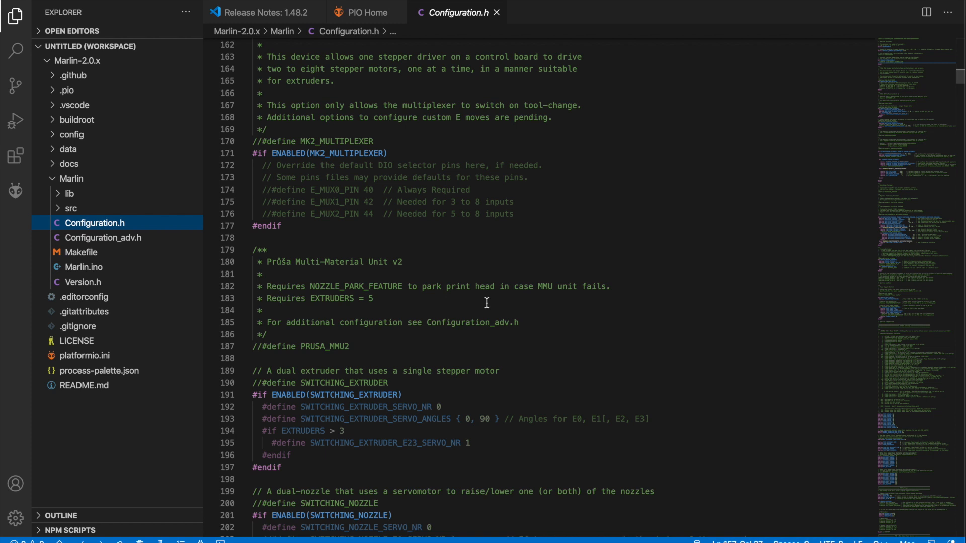
pyautogui.scroll(1, 487, 303)
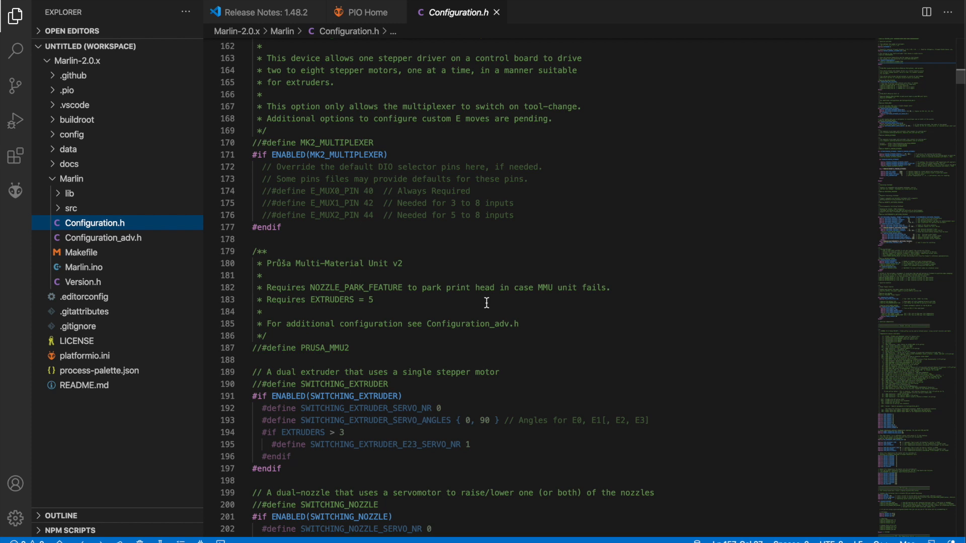
pyautogui.scroll(1, 486, 303)
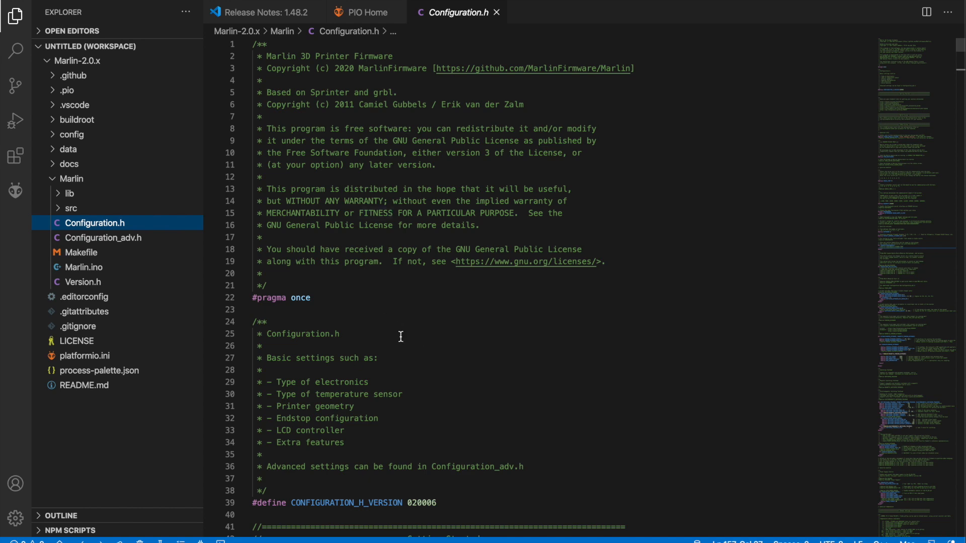
pyautogui.scroll(-10, 401, 336)
pyautogui.scroll(-5, 401, 337)
pyautogui.scroll(17, 400, 337)
pyautogui.scroll(-4, 400, 336)
pyautogui.scroll(4, 399, 334)
pyautogui.click(404, 283)
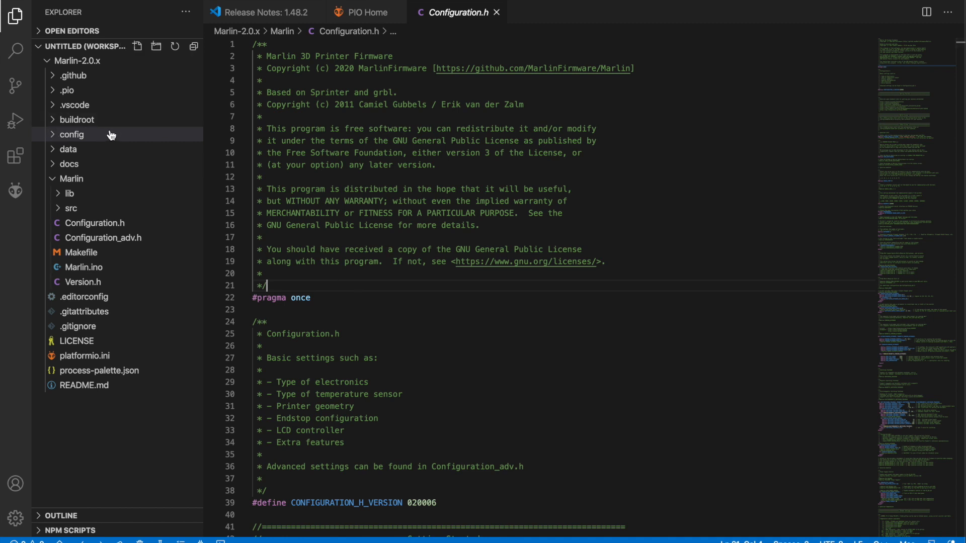
# Open README.md in the project's config folder and select the download link for the release-2.0.6.1 configurations archive
pyautogui.click(51, 135)
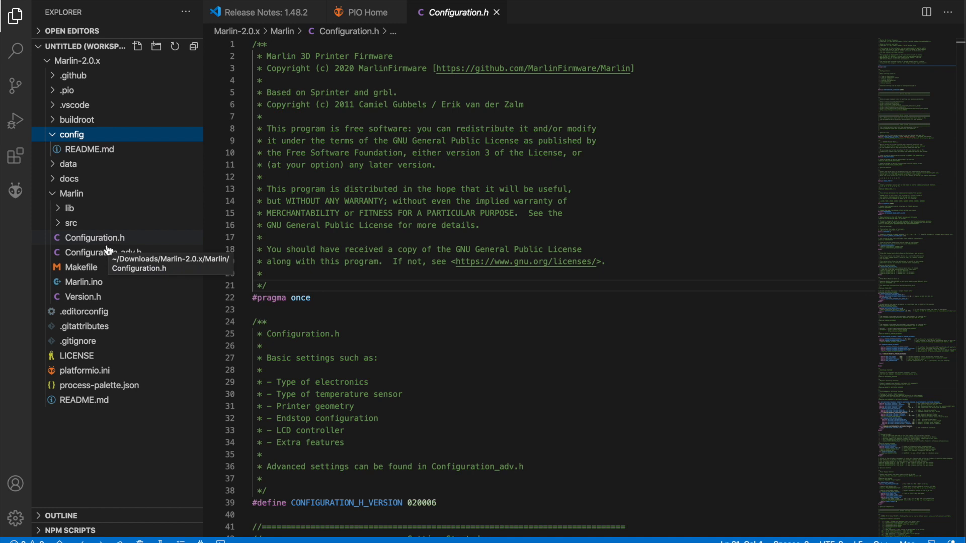
pyautogui.click(92, 151)
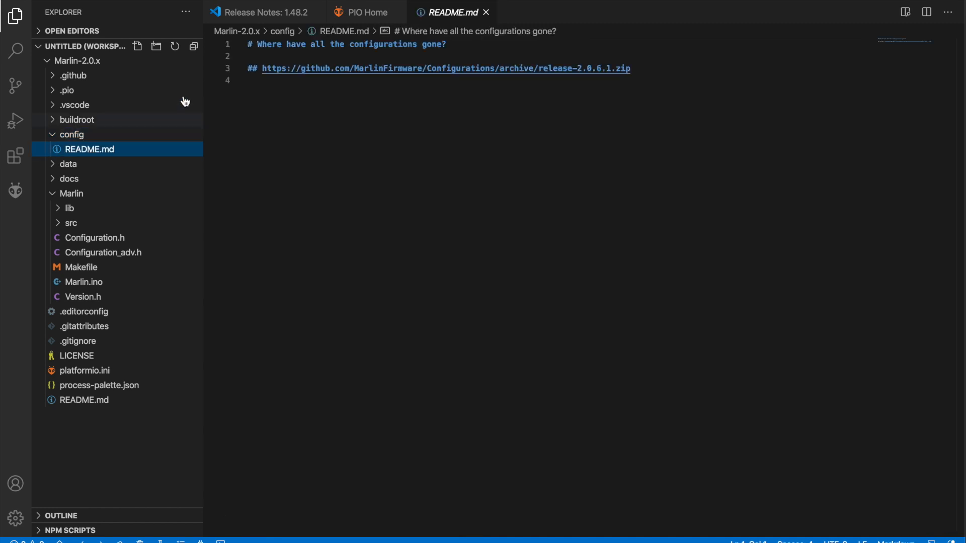
pyautogui.click(260, 79)
pyautogui.moveTo(262, 68); pyautogui.dragTo(634, 67)
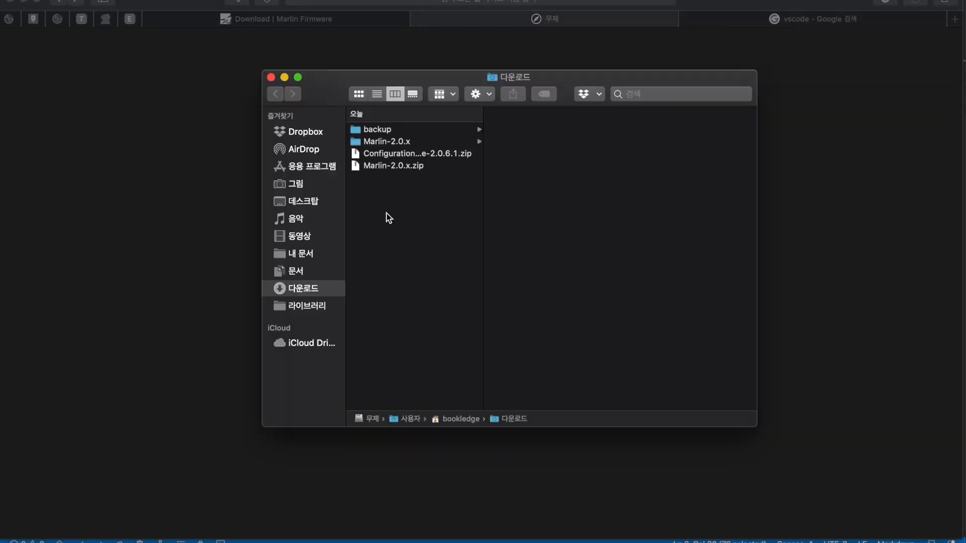
# Extract the downloaded Configurations-release-2.0.6.1.zip in Finder and open the config folder inside the extracted folder
pyautogui.doubleClick(401, 158)
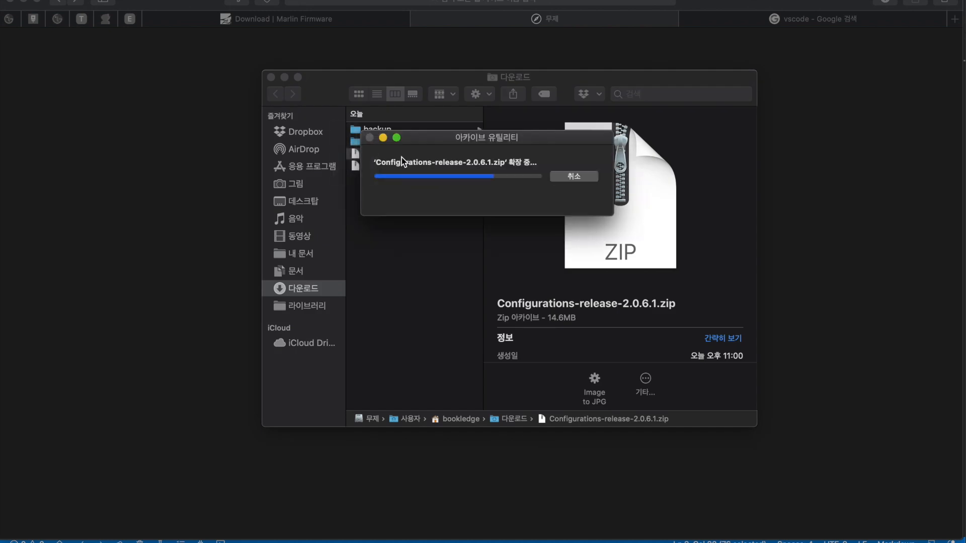
pyautogui.click(419, 143)
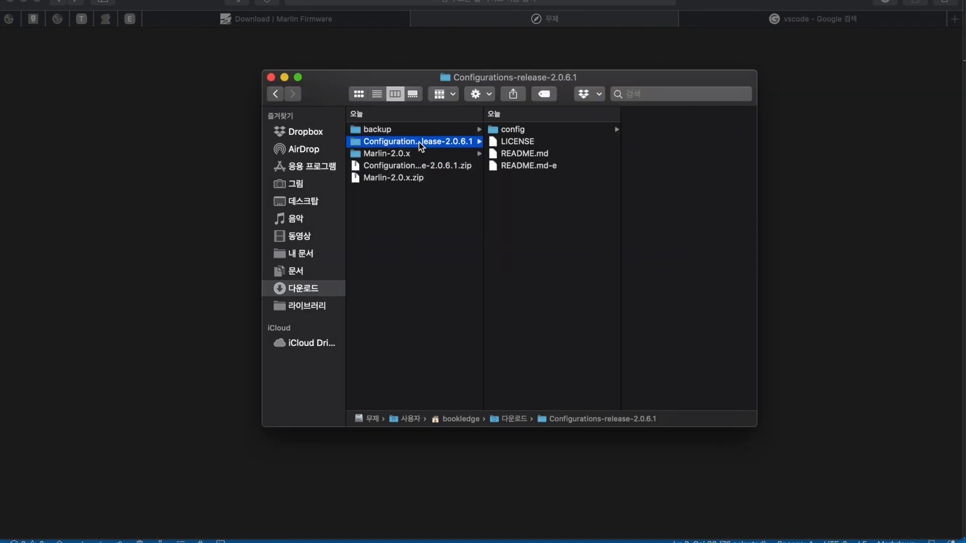
pyautogui.click(530, 131)
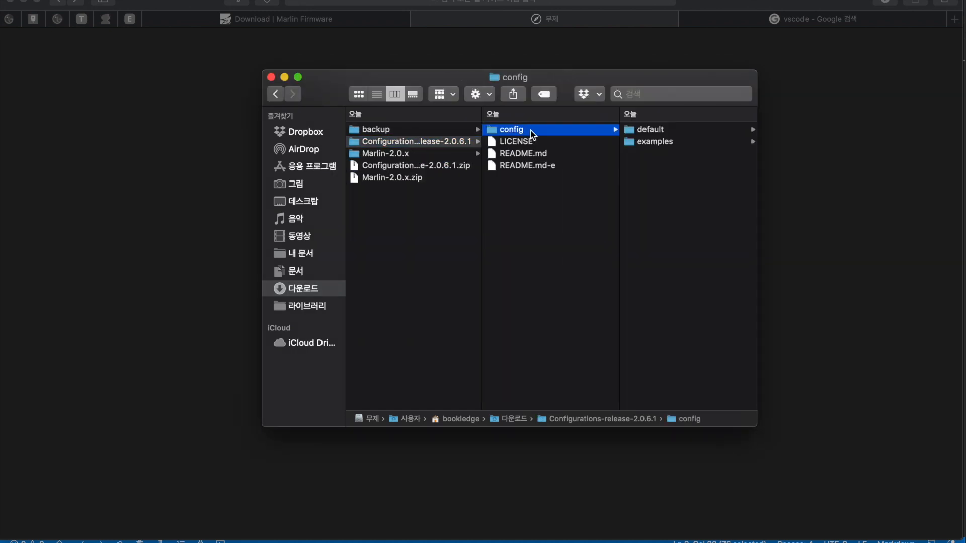
# Compare the contents of the default and examples folders and look through the printer manufacturers in examples
pyautogui.click(662, 131)
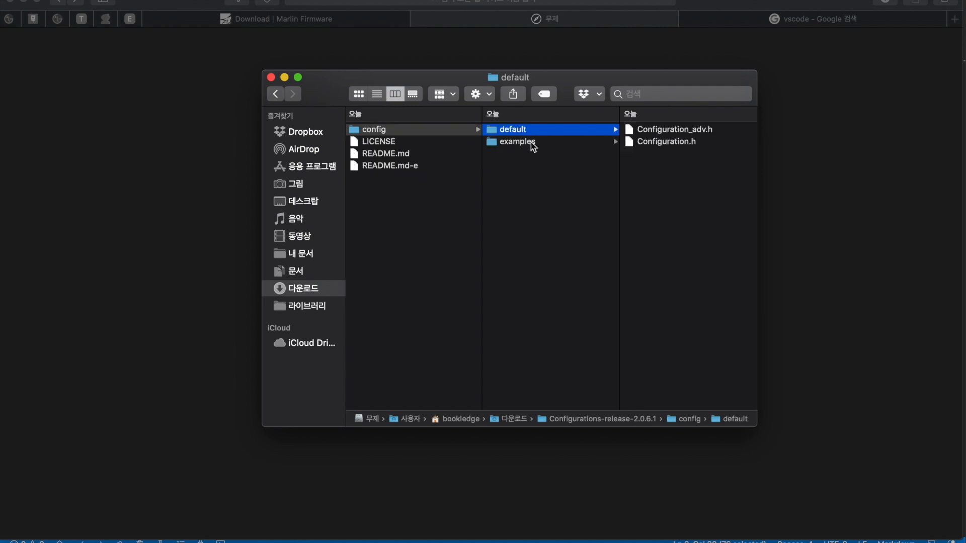
pyautogui.click(531, 144)
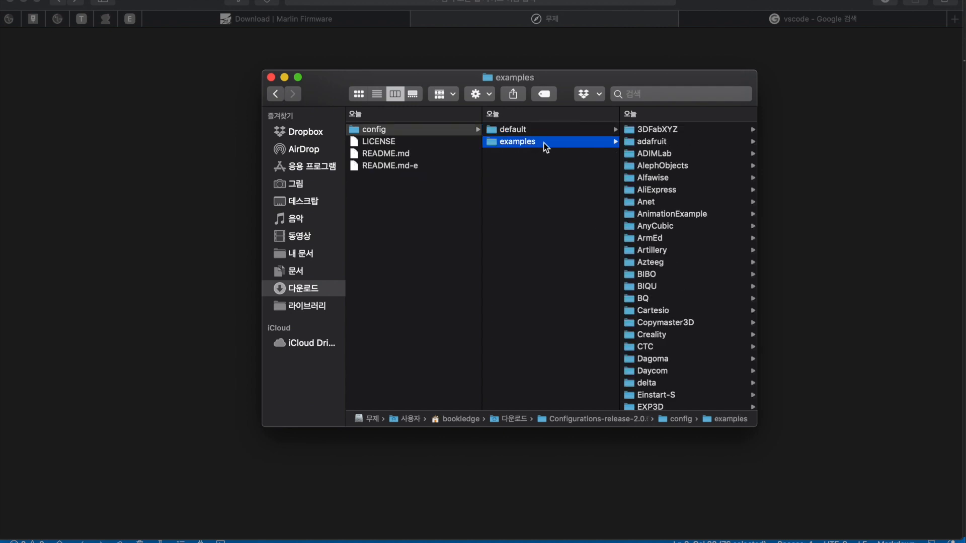
pyautogui.click(533, 130)
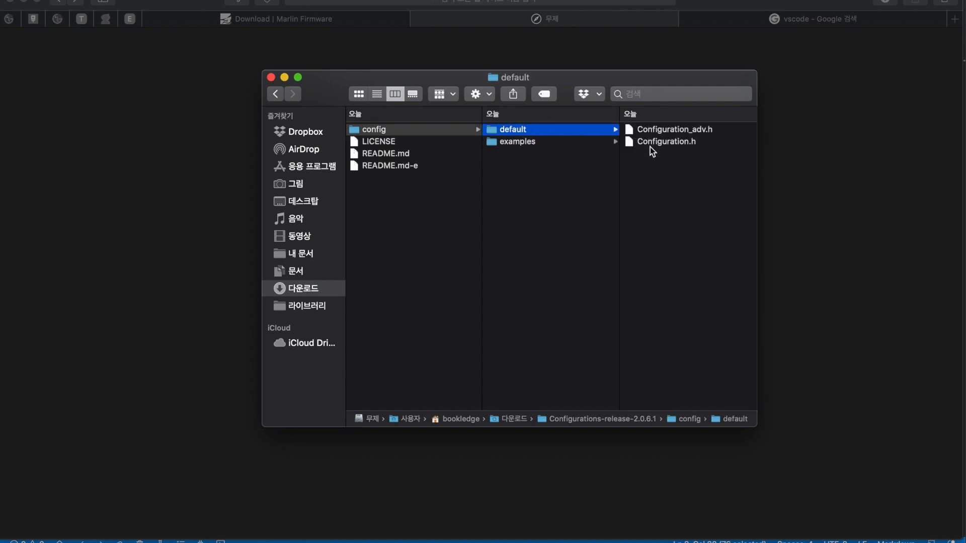
pyautogui.click(557, 140)
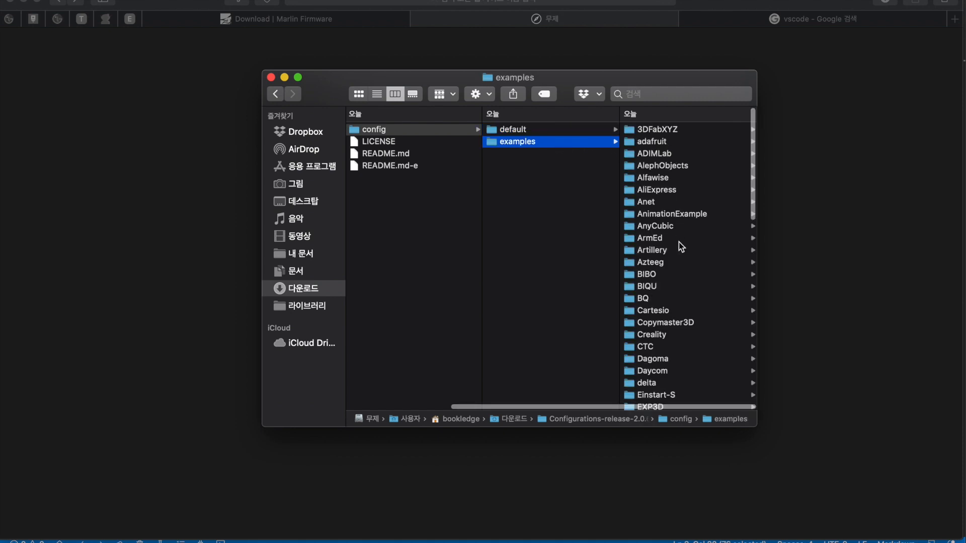
pyautogui.scroll(-3, 678, 242)
pyautogui.scroll(2, 678, 242)
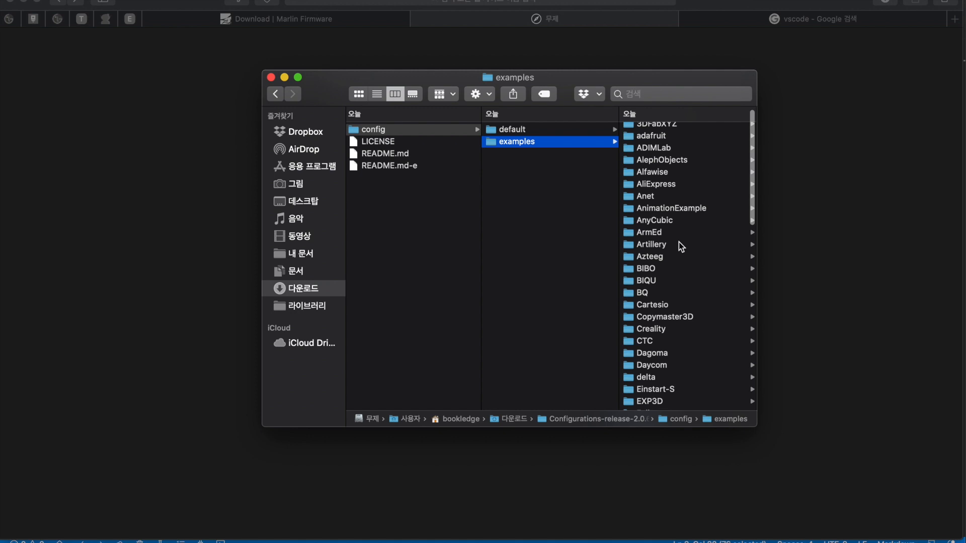
pyautogui.scroll(-5, 678, 242)
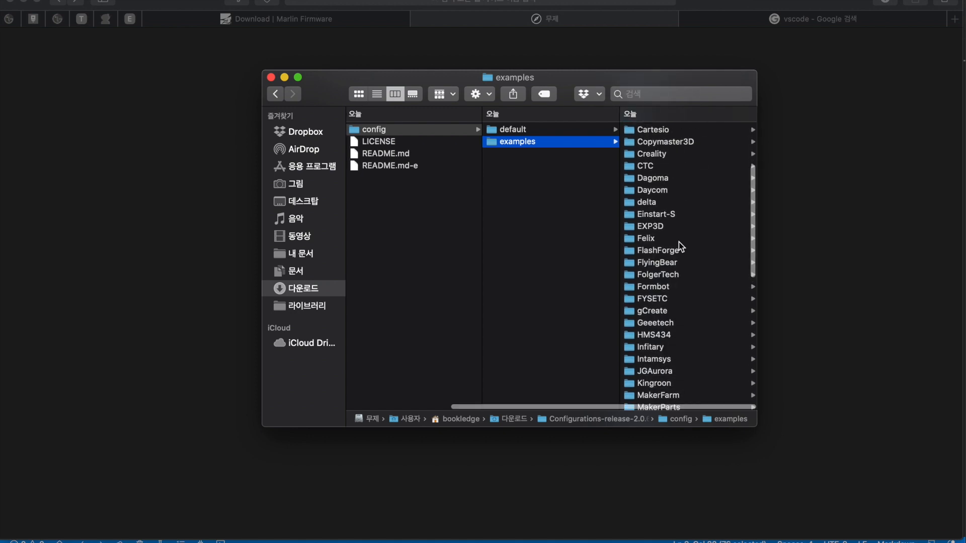
pyautogui.scroll(-10, 678, 244)
pyautogui.scroll(15, 656, 126)
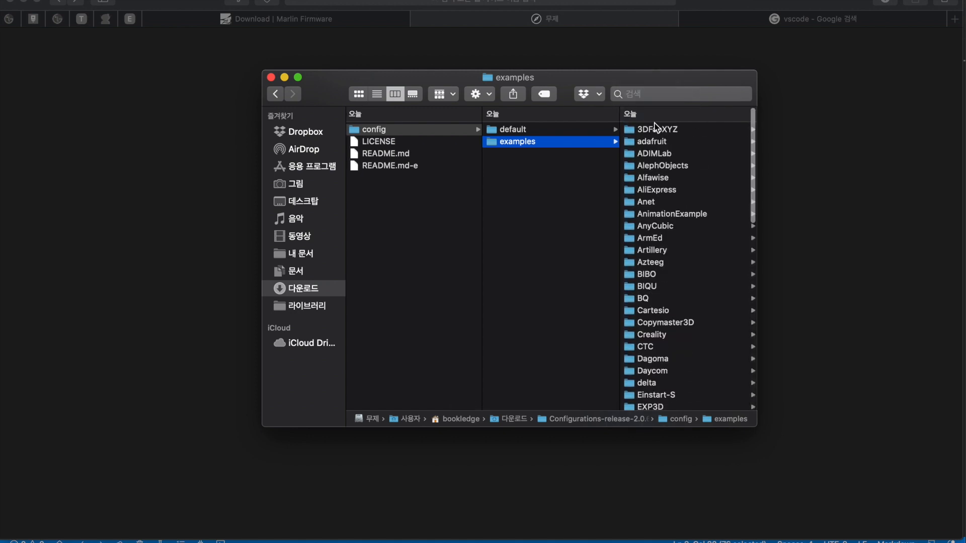
pyautogui.scroll(-10, 653, 258)
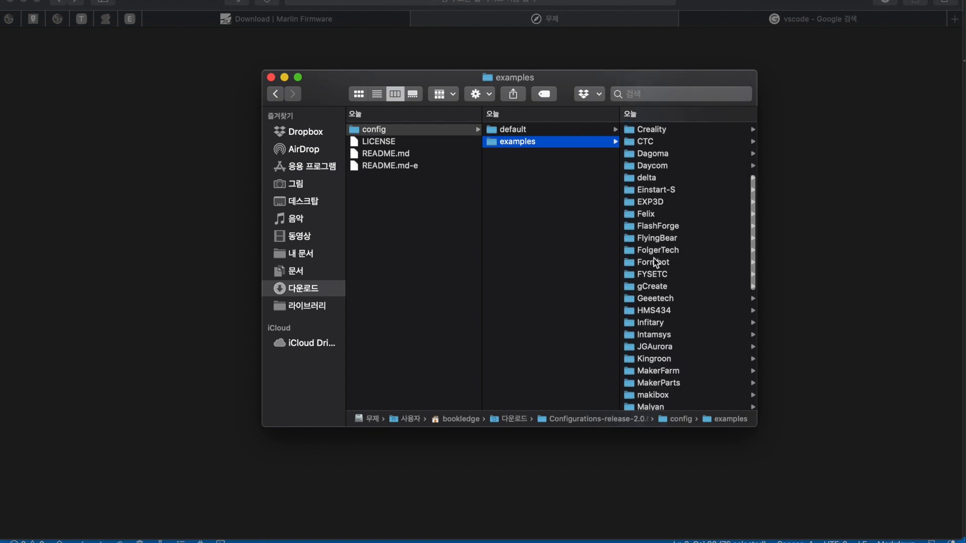
pyautogui.scroll(15, 653, 258)
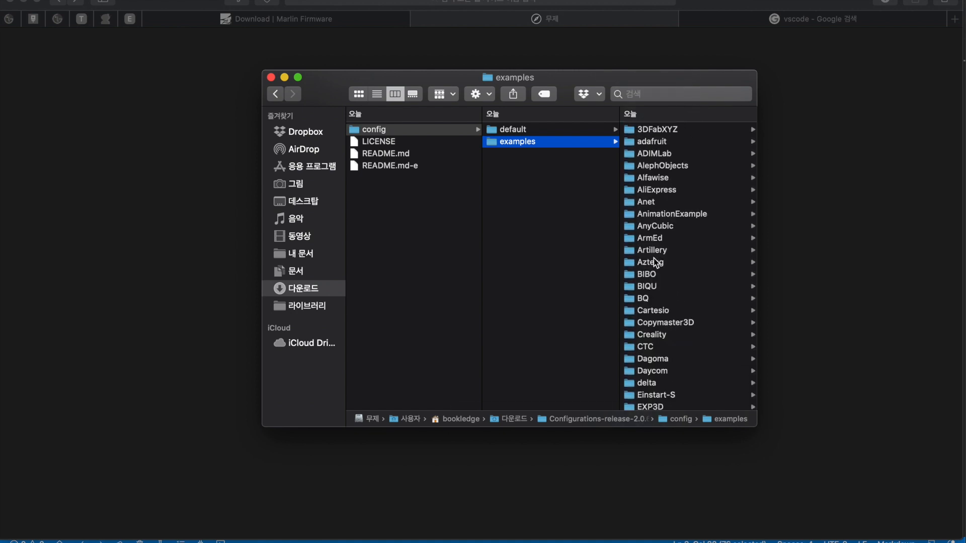
pyautogui.scroll(-2, 653, 258)
# Move all files from the Creality Ender-3 V2 example folder into the Marlin folder of Marlin-2.0.x, applying the duplicate-file choice to all items
pyautogui.click(653, 297)
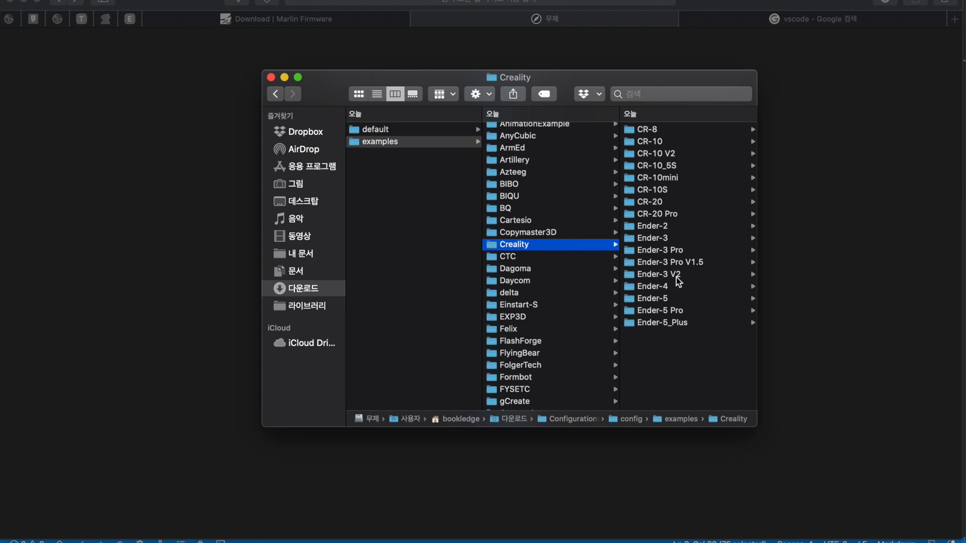
pyautogui.click(674, 276)
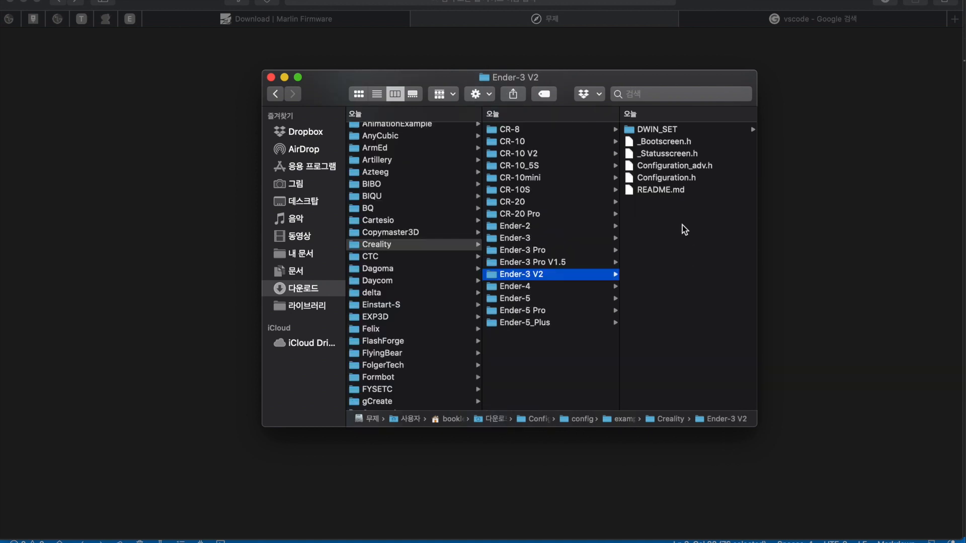
pyautogui.moveTo(687, 225); pyautogui.dragTo(641, 73)
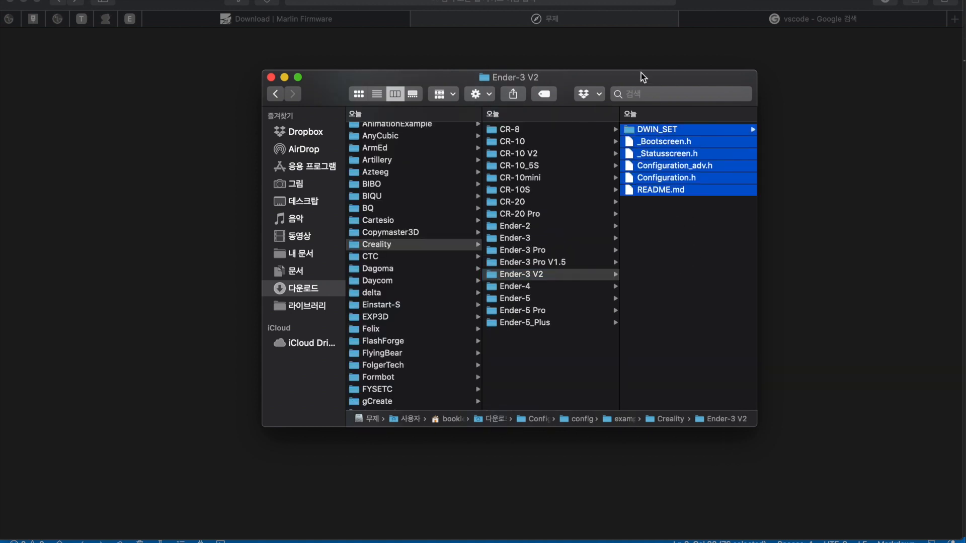
pyautogui.hscroll(-10, 526, 245)
pyautogui.click(411, 154)
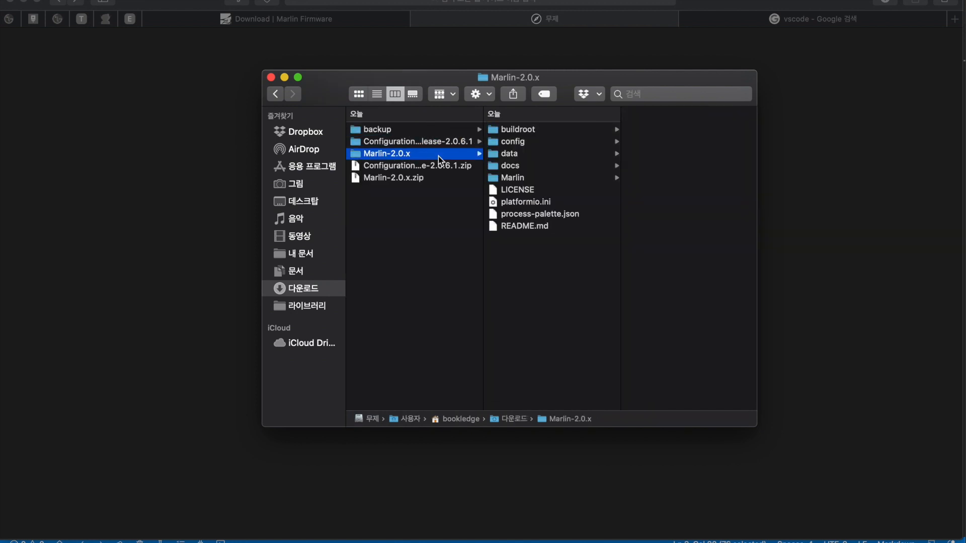
pyautogui.click(539, 178)
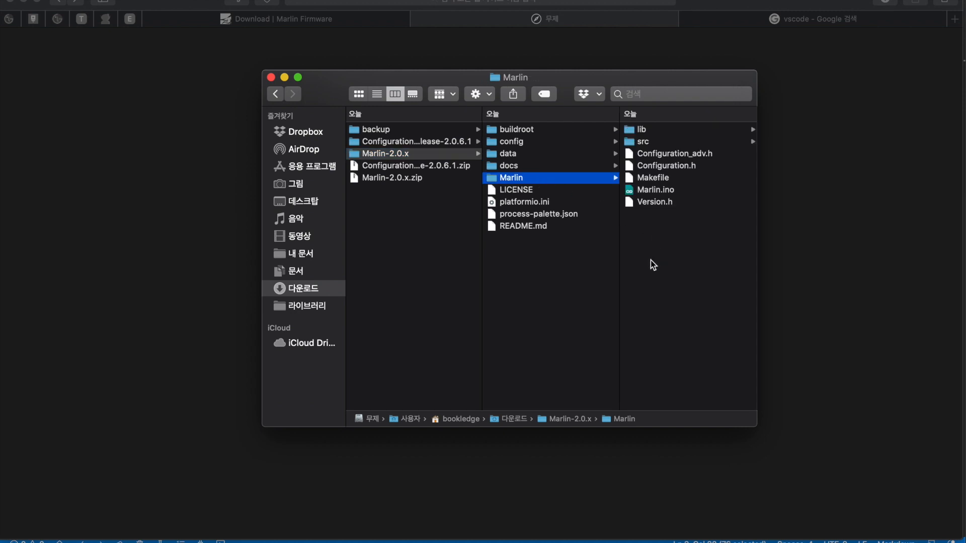
pyautogui.press('super+alt+v')
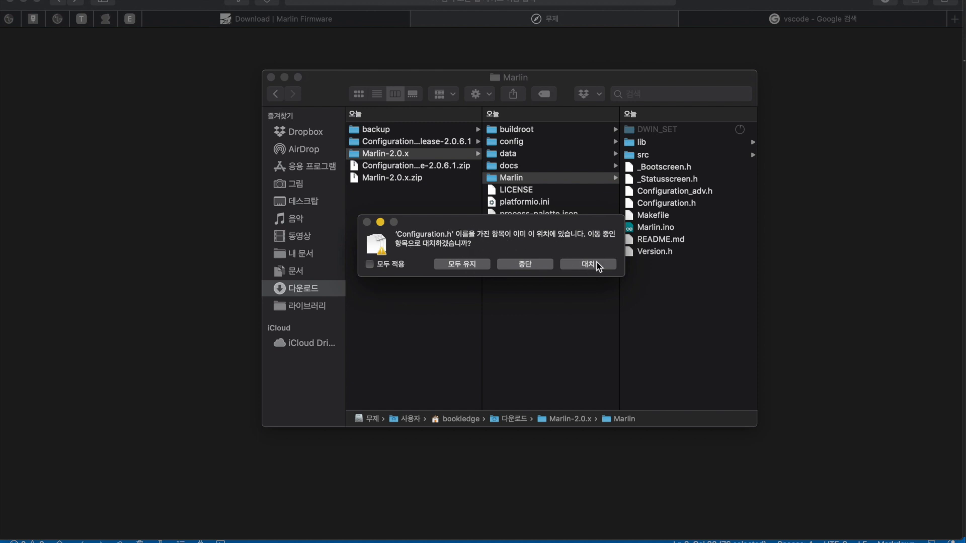
pyautogui.click(375, 264)
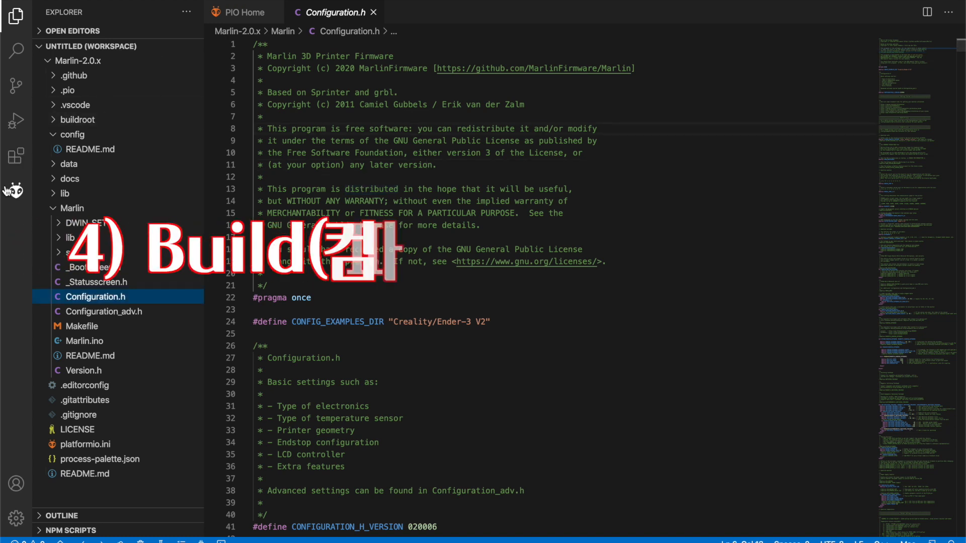
# Try to build the Marlin project with PlatformIO's general Build task in Visual Studio Code
pyautogui.click(16, 191)
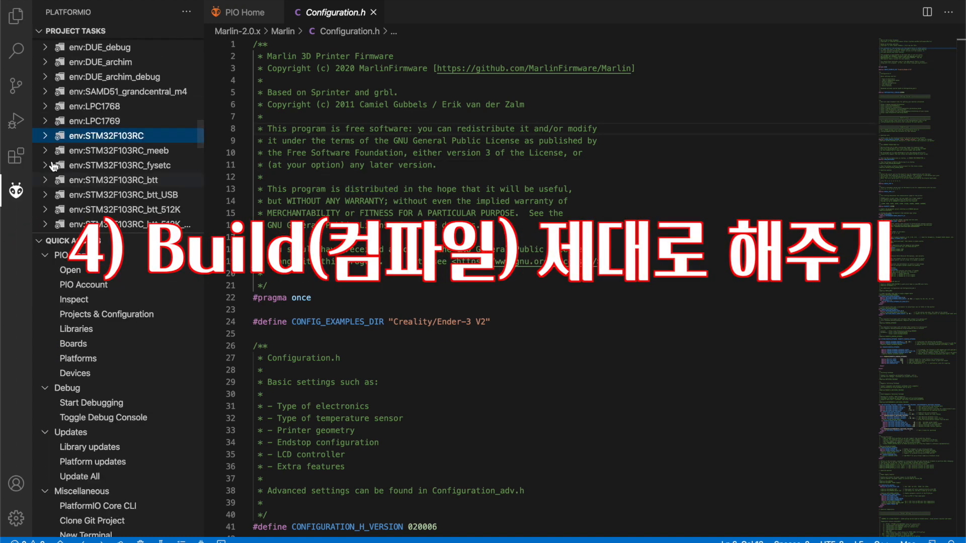
pyautogui.scroll(10, 112, 101)
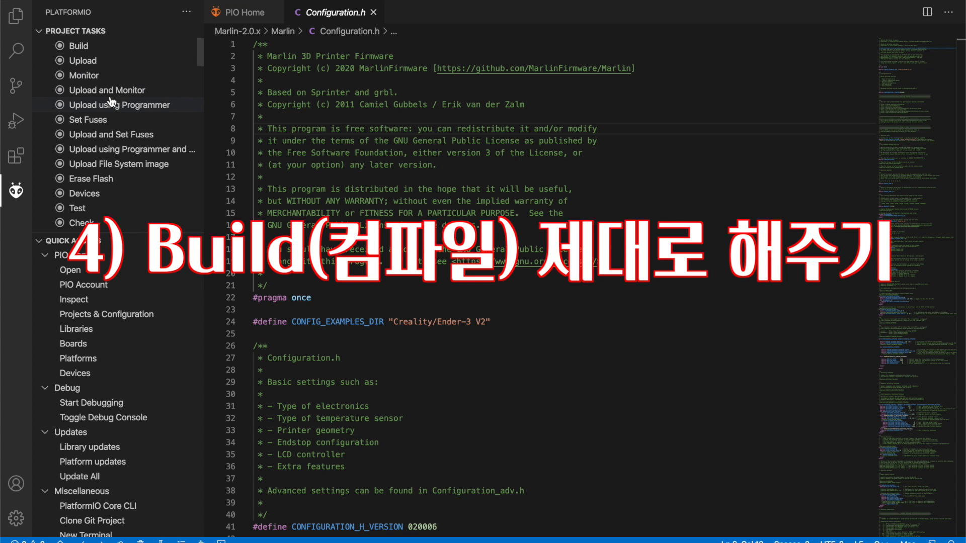
pyautogui.click(87, 48)
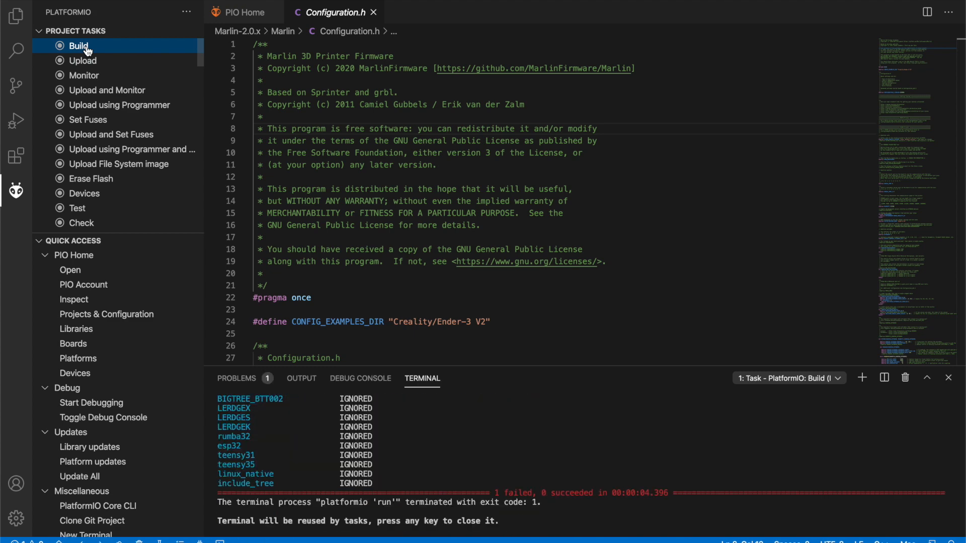
# Review the build output's environment table to check which environment was built and its status
pyautogui.scroll(10, 421, 465)
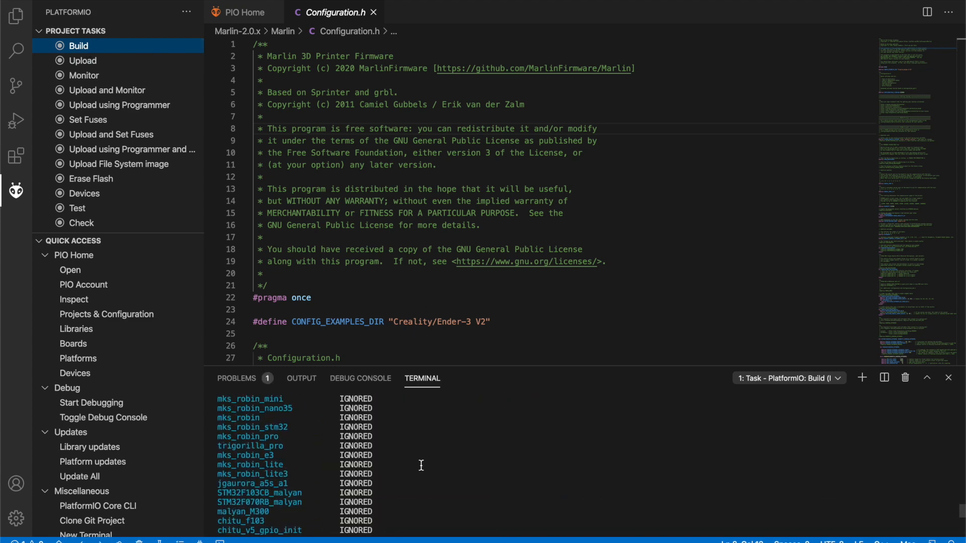
pyautogui.scroll(8, 421, 465)
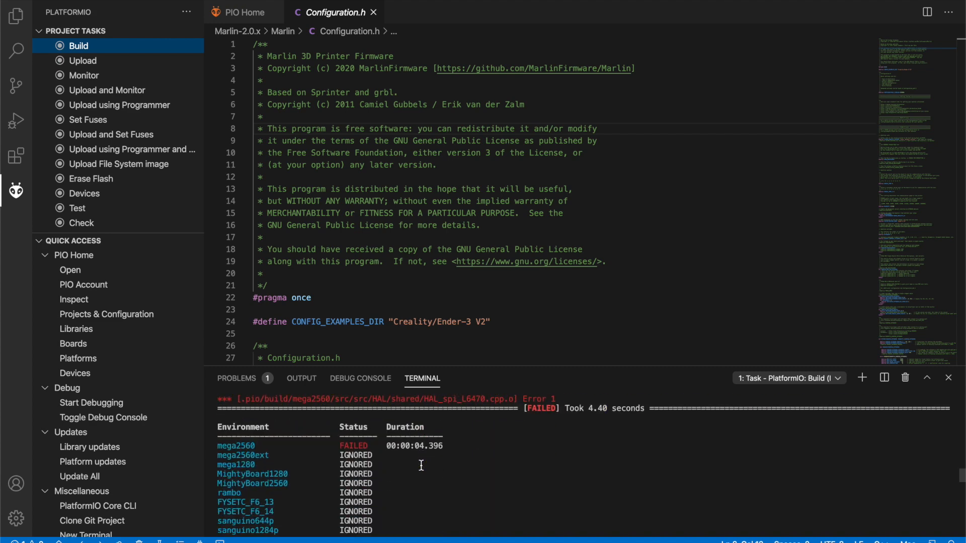
pyautogui.moveTo(221, 458); pyautogui.dragTo(269, 455)
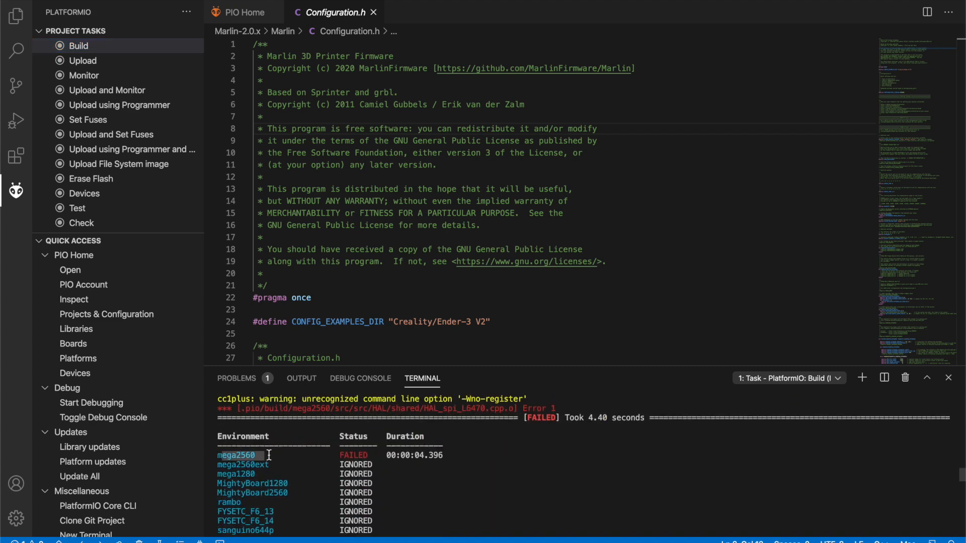
pyautogui.moveTo(351, 455); pyautogui.dragTo(369, 454)
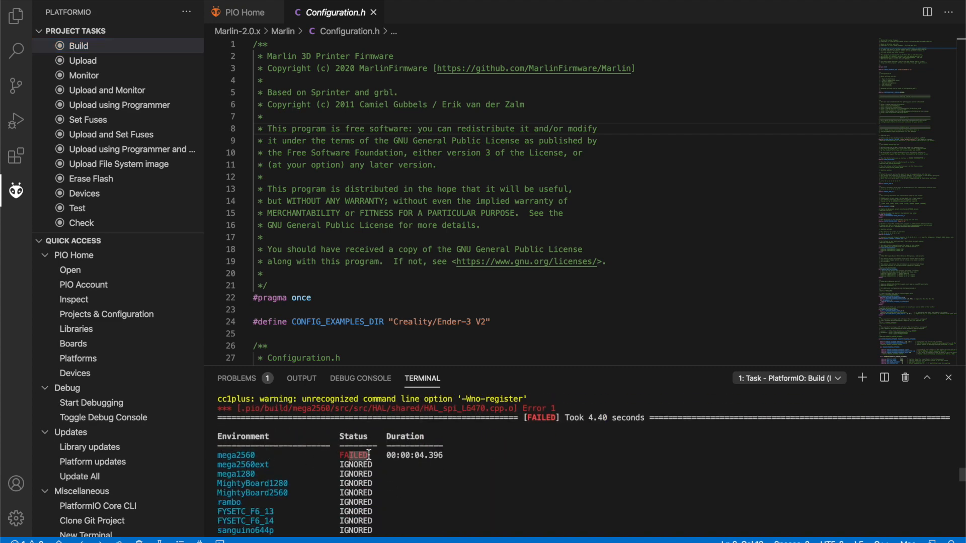
pyautogui.click(434, 492)
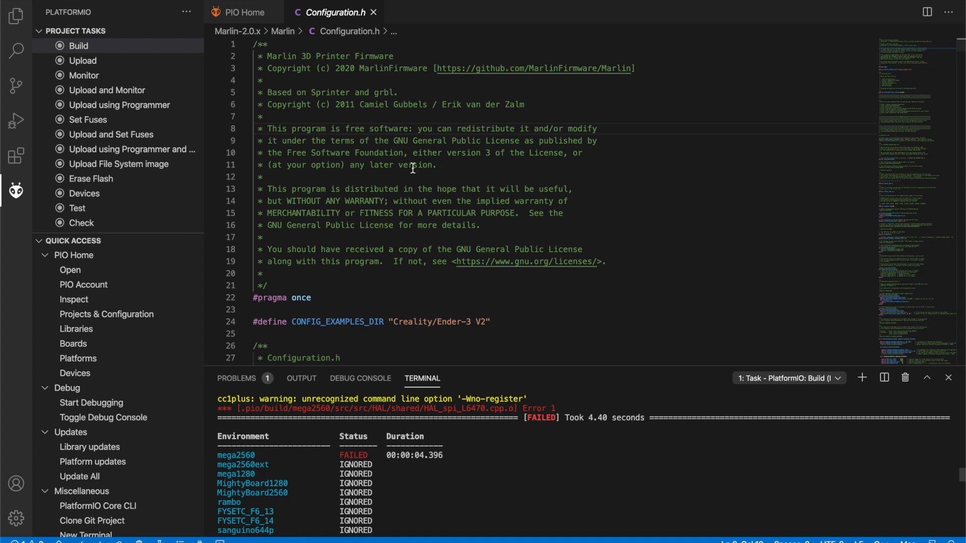
# Open platformio.ini and examine the default_envs setting in its [platformio] section
pyautogui.click(16, 20)
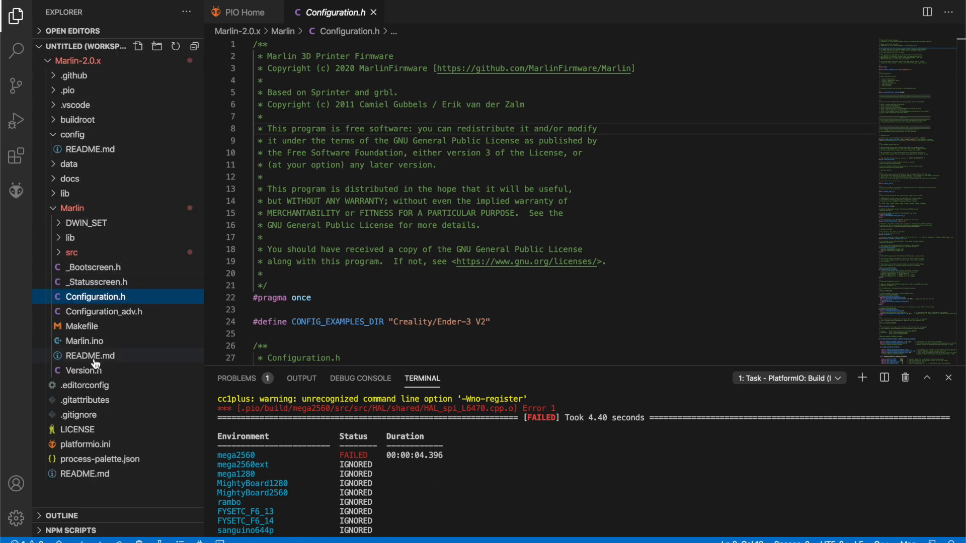
pyautogui.click(106, 448)
pyautogui.scroll(20, 341, 225)
pyautogui.doubleClick(326, 237)
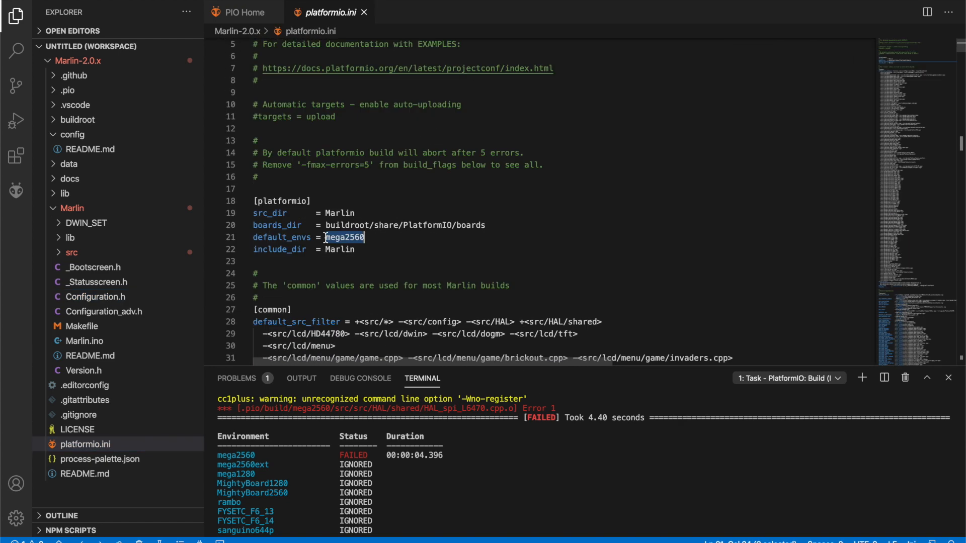
pyautogui.click(326, 237)
pyautogui.moveTo(326, 238); pyautogui.dragTo(391, 239)
pyautogui.scroll(-1, 387, 262)
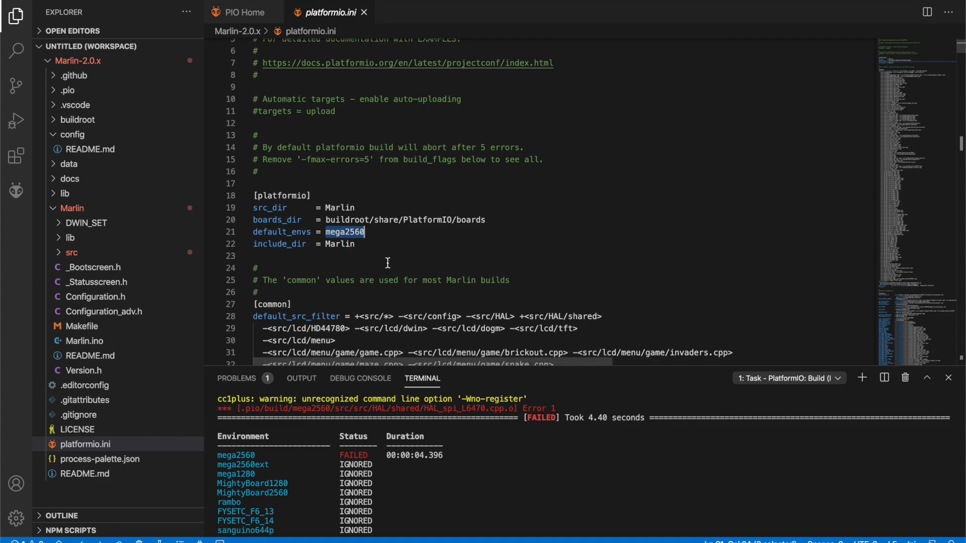
# Look through the board environment definitions in platformio.ini, such as env:sanguino1284p and env:melzi, and return to the file's beginning
pyautogui.scroll(-20, 387, 263)
pyautogui.scroll(-20, 387, 260)
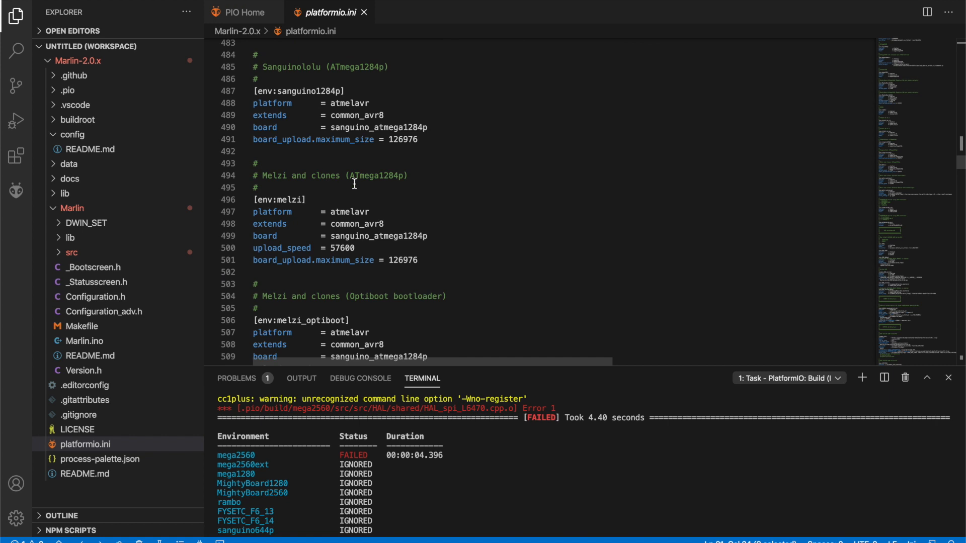
pyautogui.doubleClick(292, 91)
pyautogui.doubleClick(289, 199)
pyautogui.click(431, 211)
pyautogui.scroll(1, 431, 212)
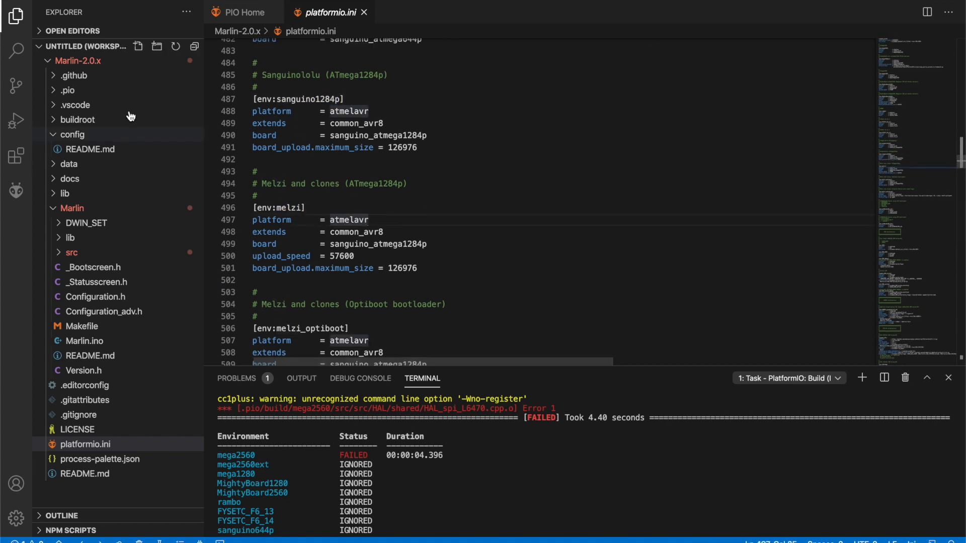
pyautogui.scroll(20, 437, 178)
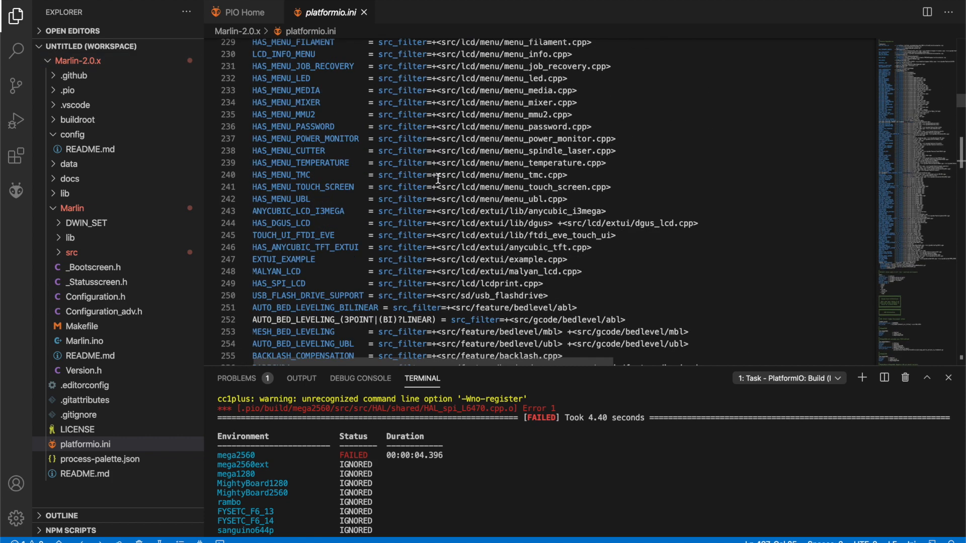
# Find env:STM32F103RC among the PlatformIO project tasks and run its Build task
pyautogui.click(18, 193)
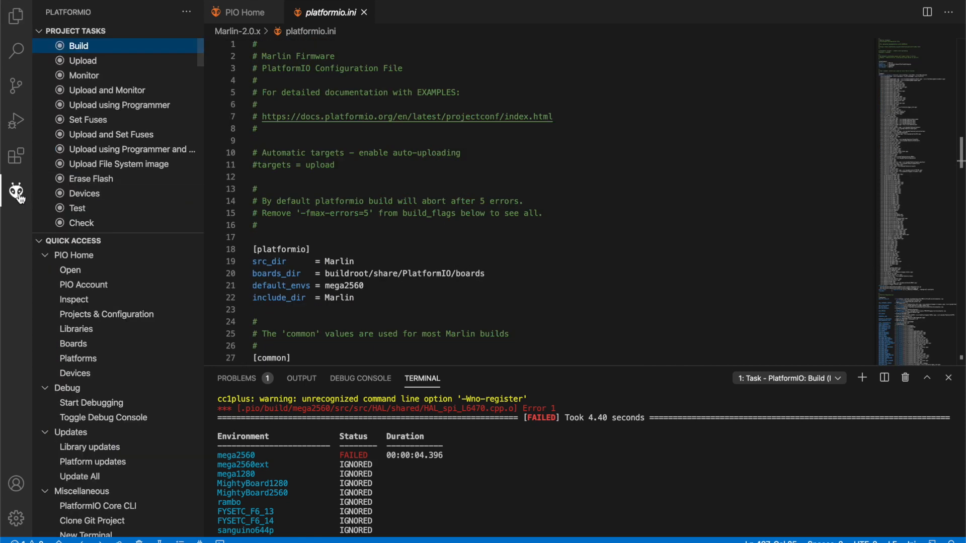
pyautogui.scroll(-7, 99, 168)
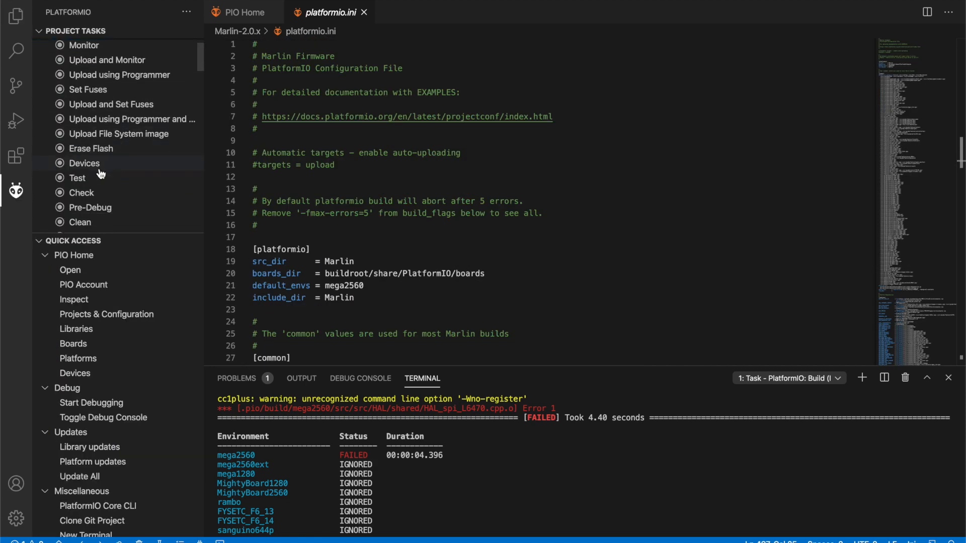
pyautogui.scroll(6, 103, 176)
pyautogui.scroll(-1, 115, 151)
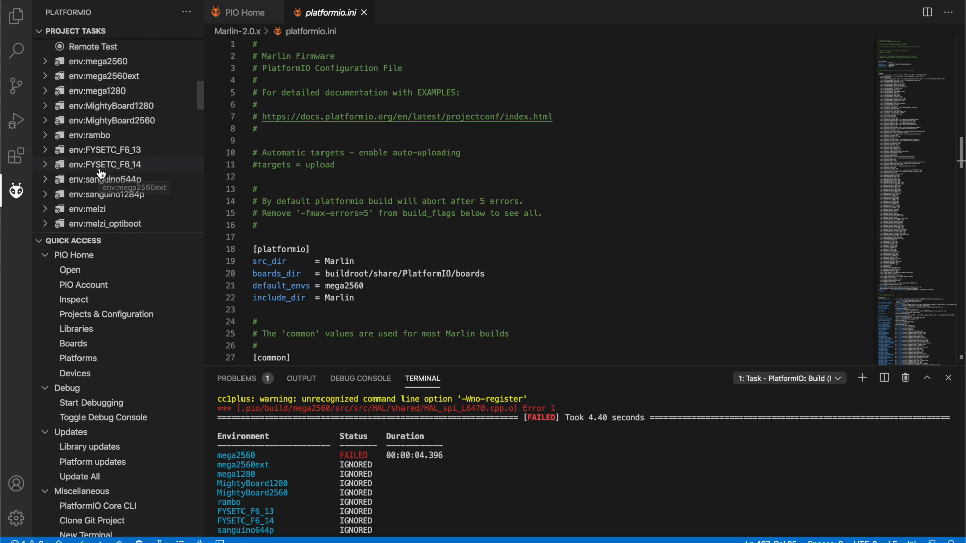
pyautogui.scroll(-4, 110, 164)
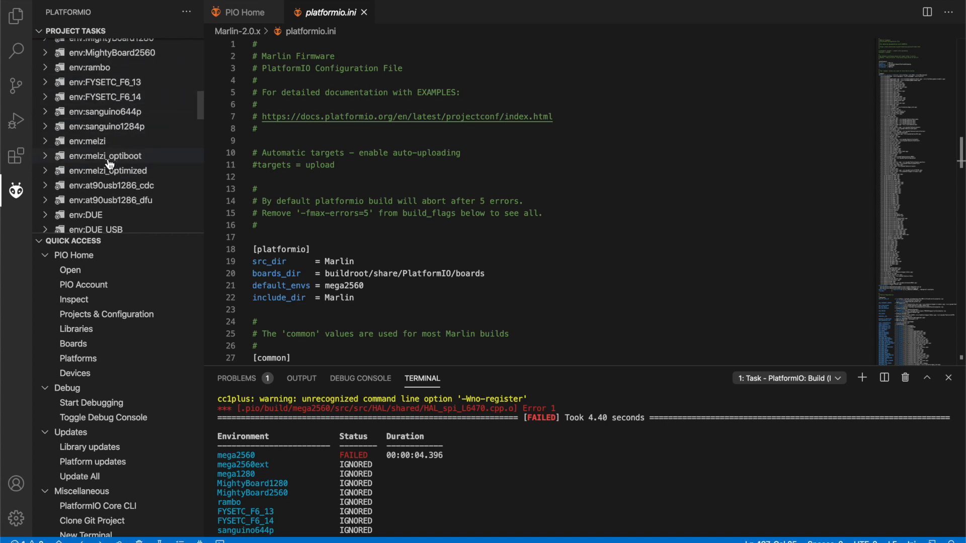
pyautogui.scroll(-3, 109, 164)
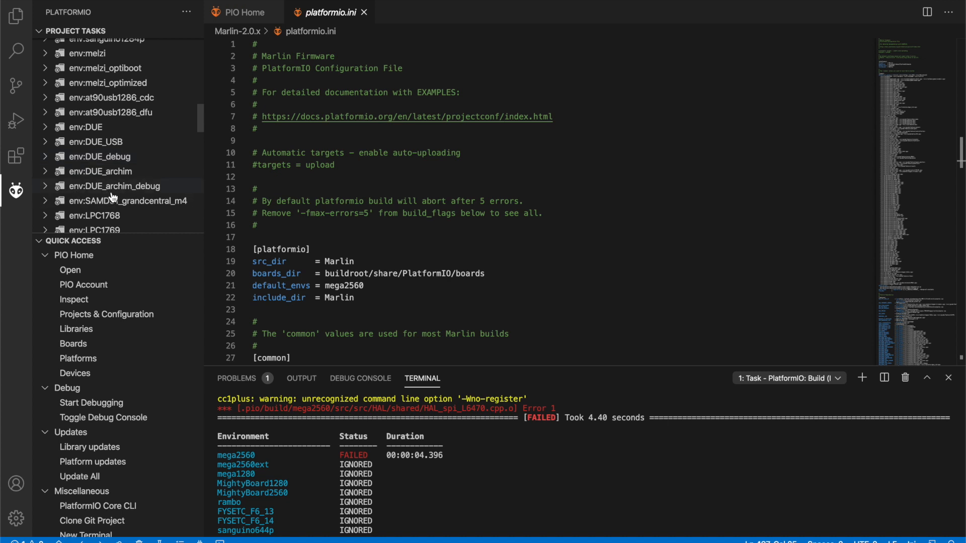
pyautogui.scroll(-8, 113, 197)
pyautogui.scroll(3, 113, 197)
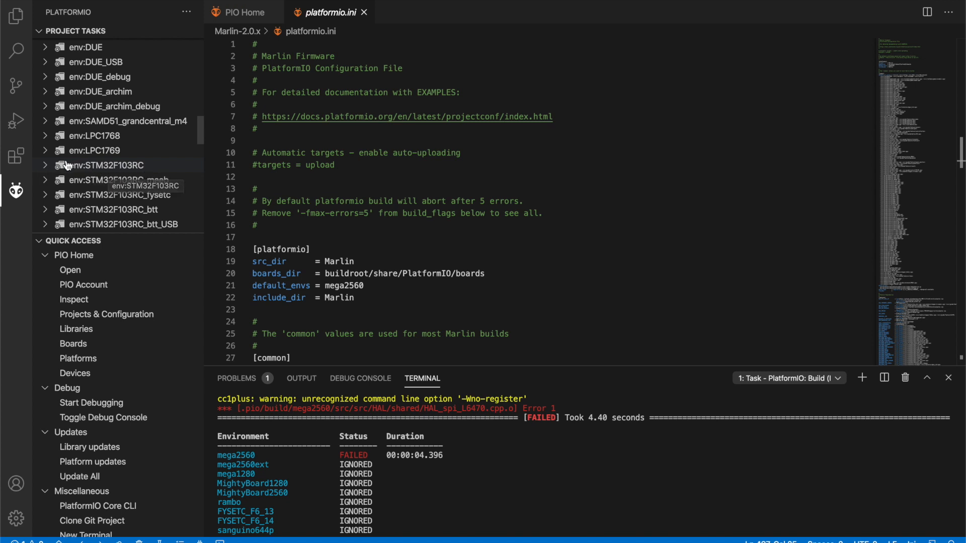
pyautogui.click(140, 170)
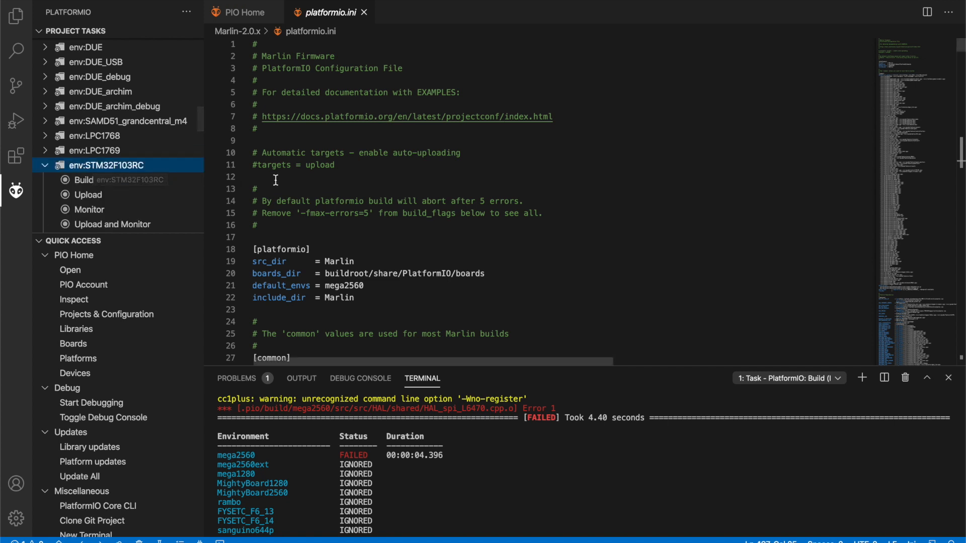
pyautogui.click(92, 184)
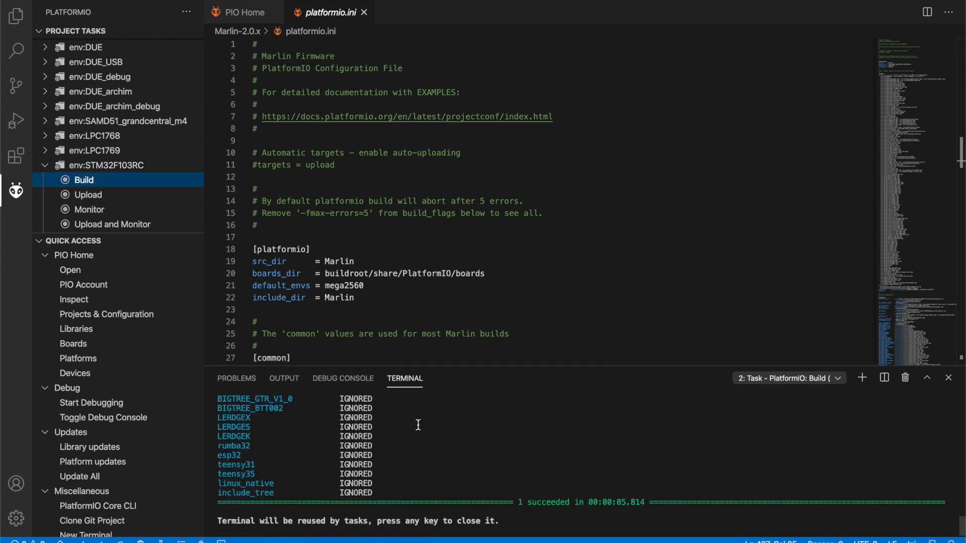
# Review the new build output to check the status of the STM32F103RC environment
pyautogui.scroll(10, 418, 456)
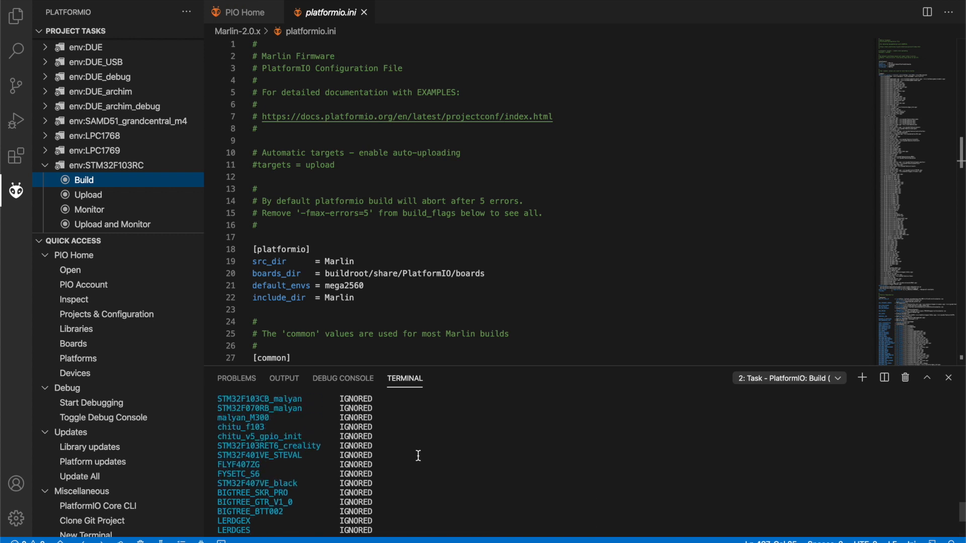
pyautogui.scroll(-1, 419, 456)
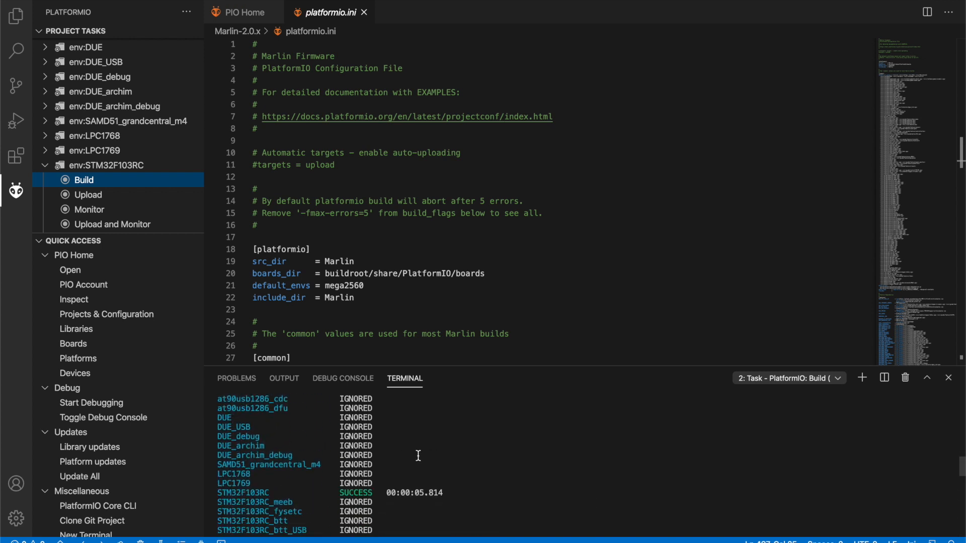
pyautogui.scroll(-4, 405, 487)
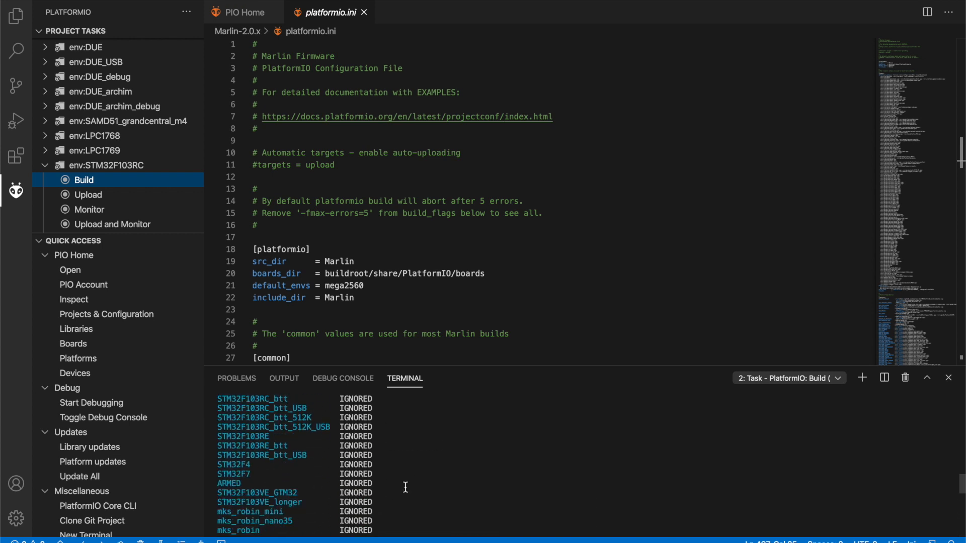
pyautogui.scroll(-5, 405, 487)
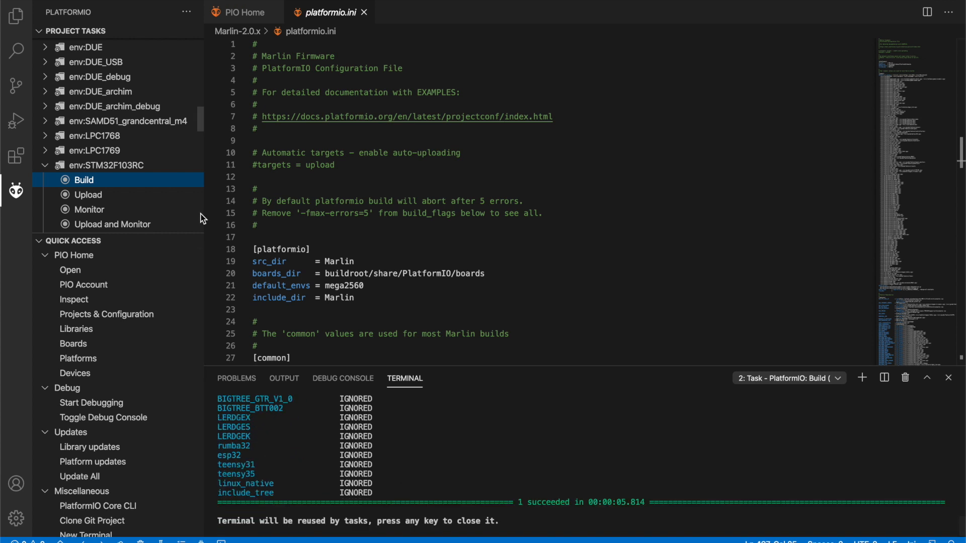
# Run the Upload task of env:STM32F103RC and return to the project's file tree
pyautogui.click(90, 193)
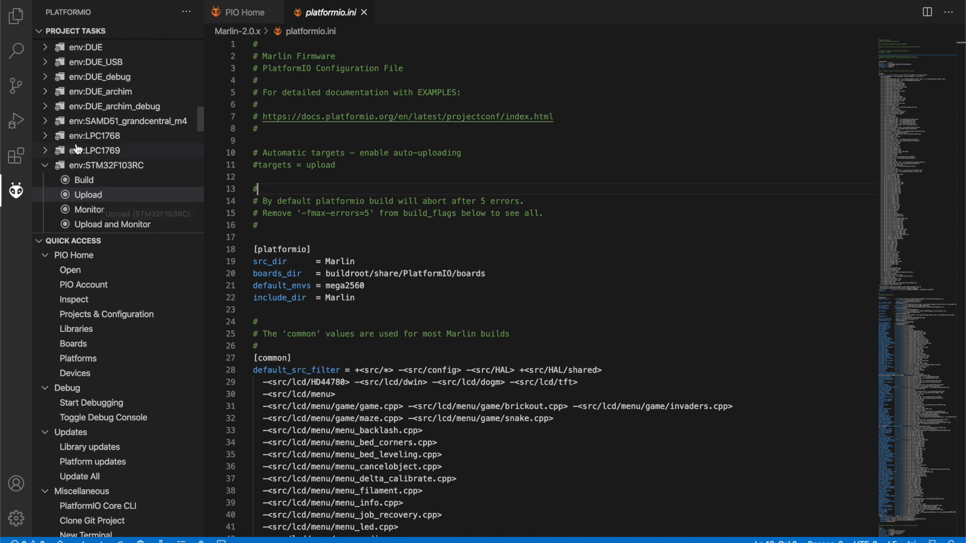
pyautogui.click(17, 17)
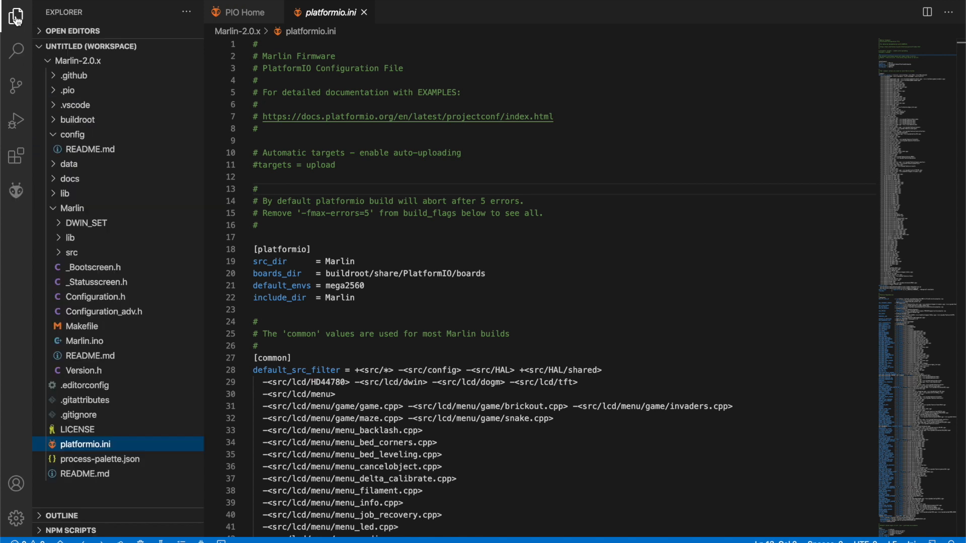
# Collapse the Marlin folder and open the compiled firmware.bin from .pio/build/STM32F103RC in the project tree
pyautogui.click(54, 210)
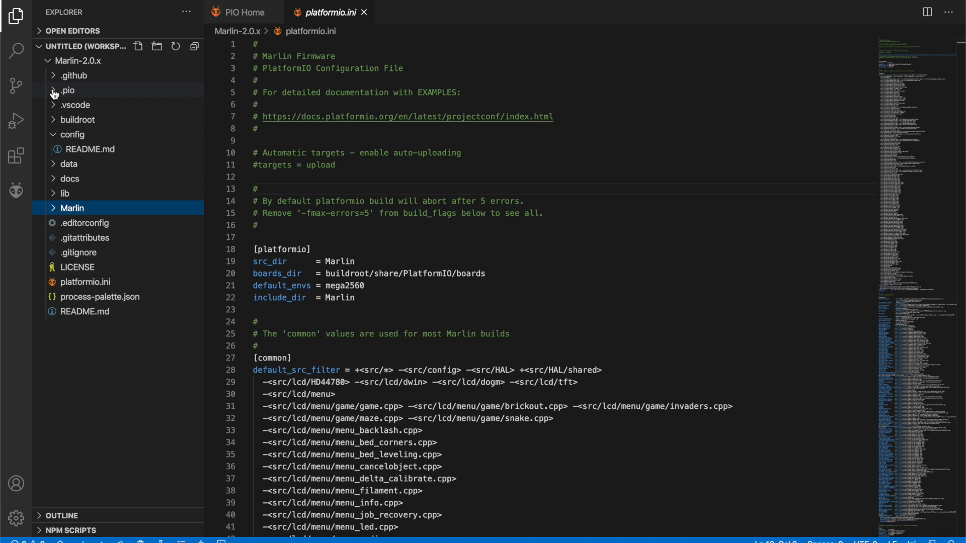
pyautogui.click(55, 93)
pyautogui.click(54, 94)
pyautogui.click(54, 93)
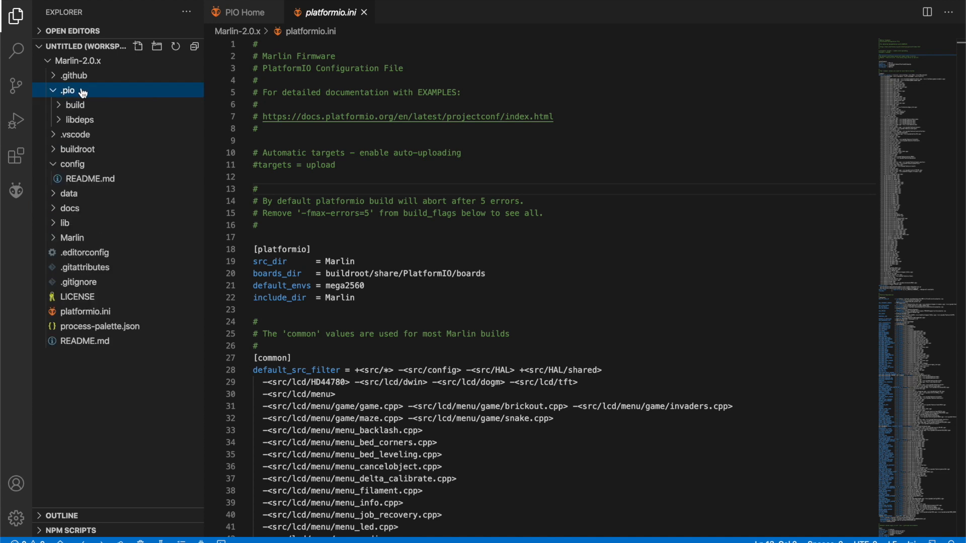
pyautogui.click(60, 108)
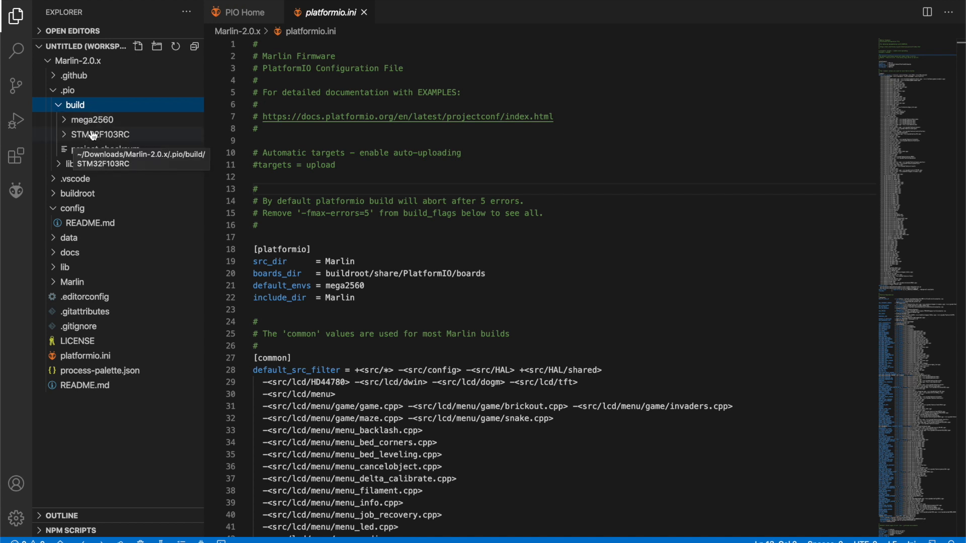
pyautogui.click(67, 137)
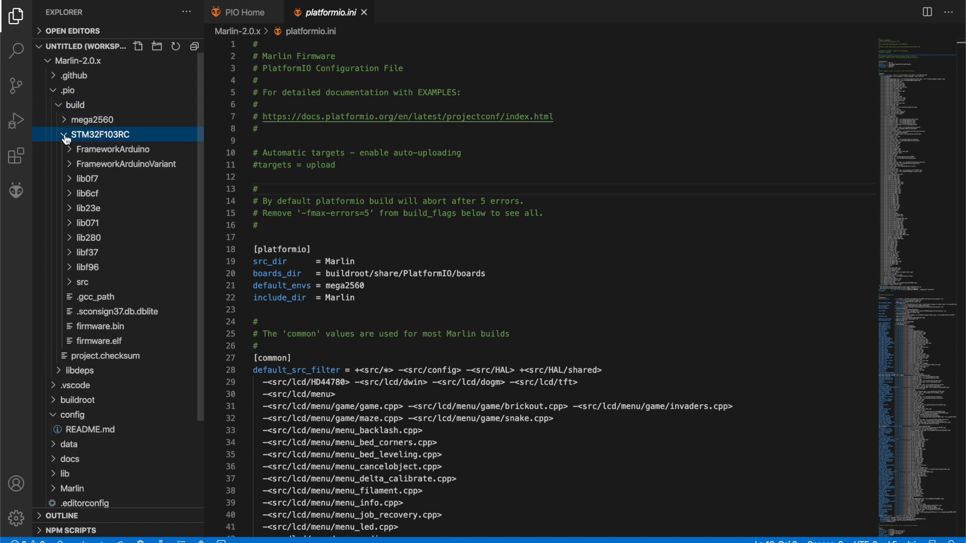
pyautogui.click(103, 330)
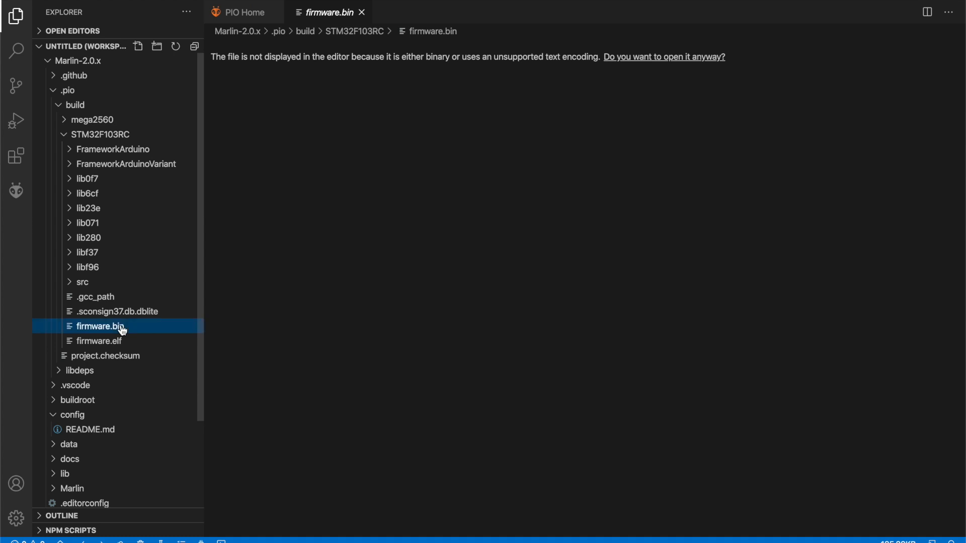
# Reveal firmware.bin in Finder and copy it onto the MEMORETTE drive
pyautogui.rightClick(122, 330)
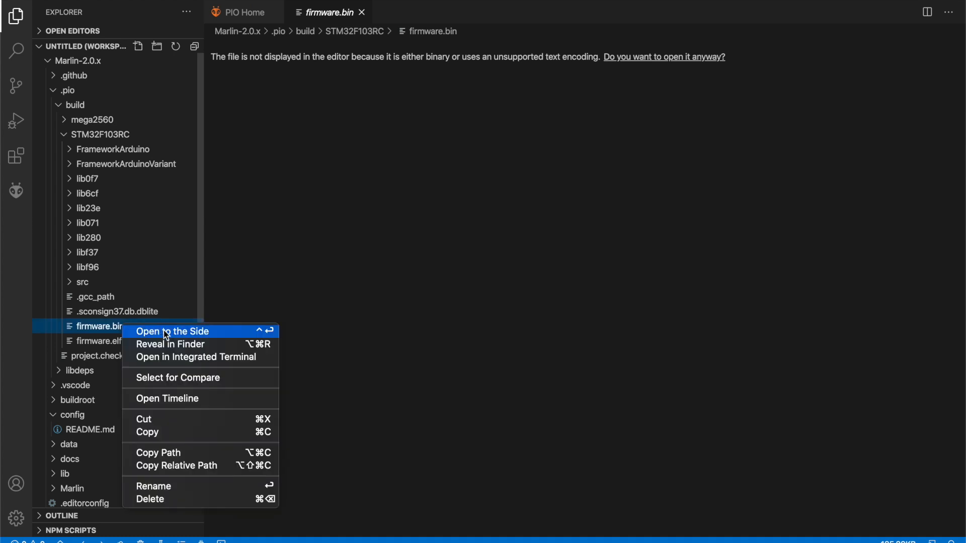
pyautogui.click(174, 345)
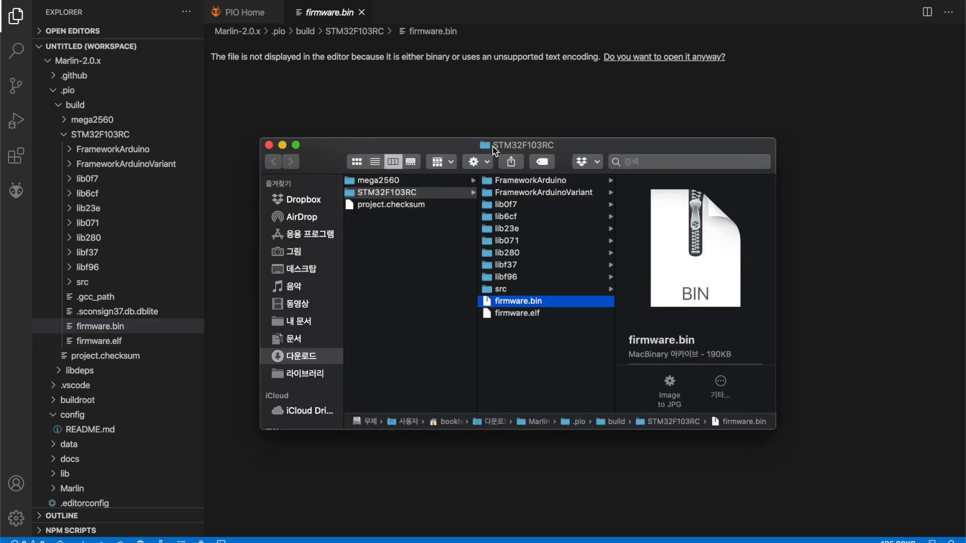
pyautogui.moveTo(495, 150); pyautogui.dragTo(297, 138)
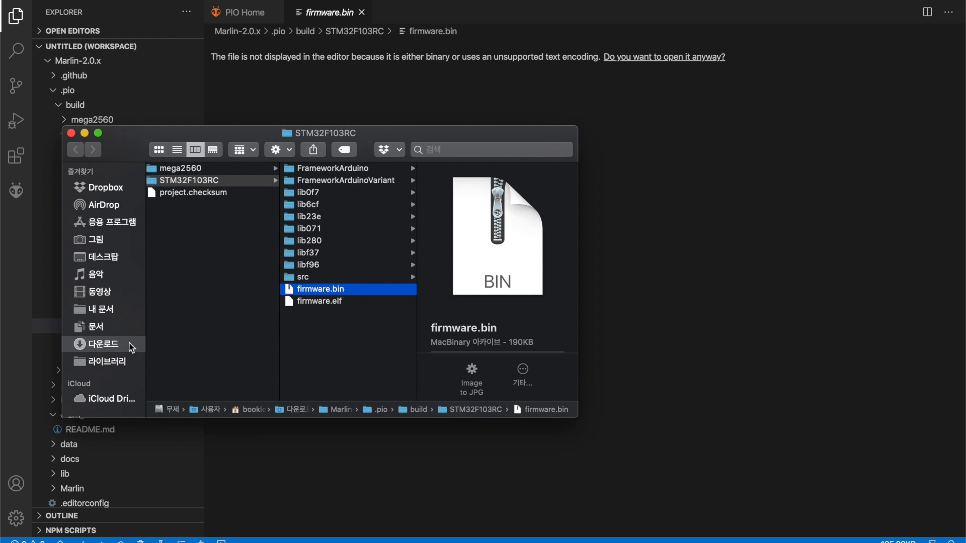
pyautogui.scroll(-3, 110, 383)
pyautogui.click(104, 408)
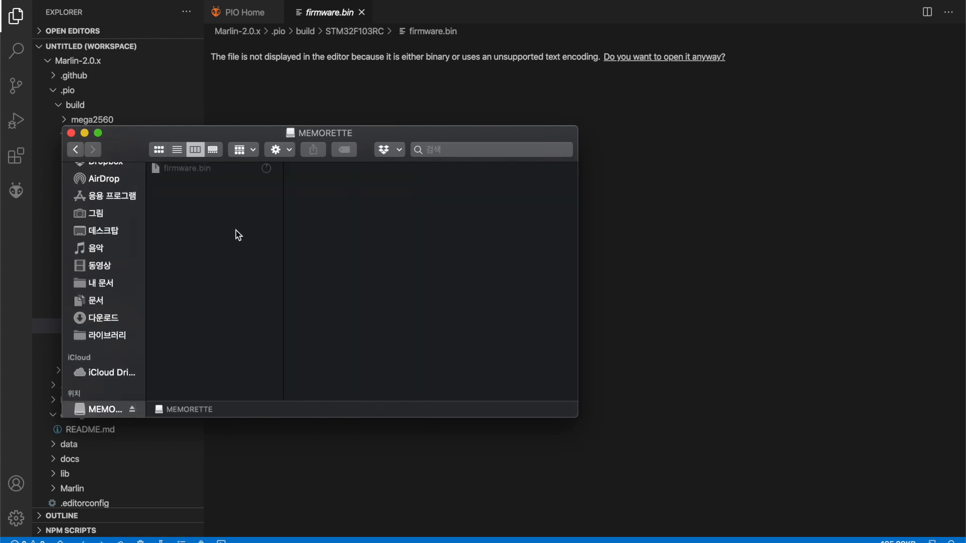
pyautogui.moveTo(237, 135); pyautogui.dragTo(360, 138)
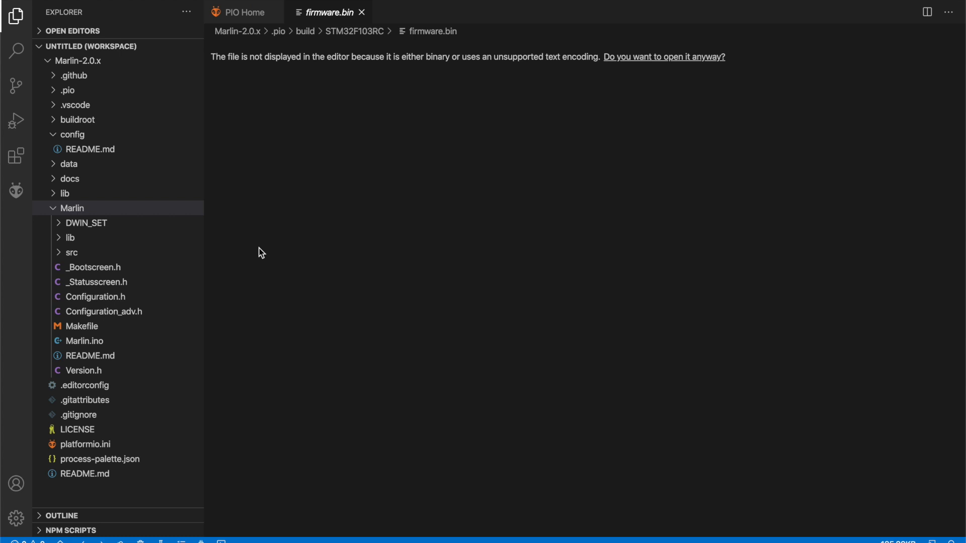
# Open Configuration.h from the Marlin folder and review its motherboard, machine name, extruder and filament diameter settings
pyautogui.click(117, 299)
pyautogui.scroll(-15, 401, 236)
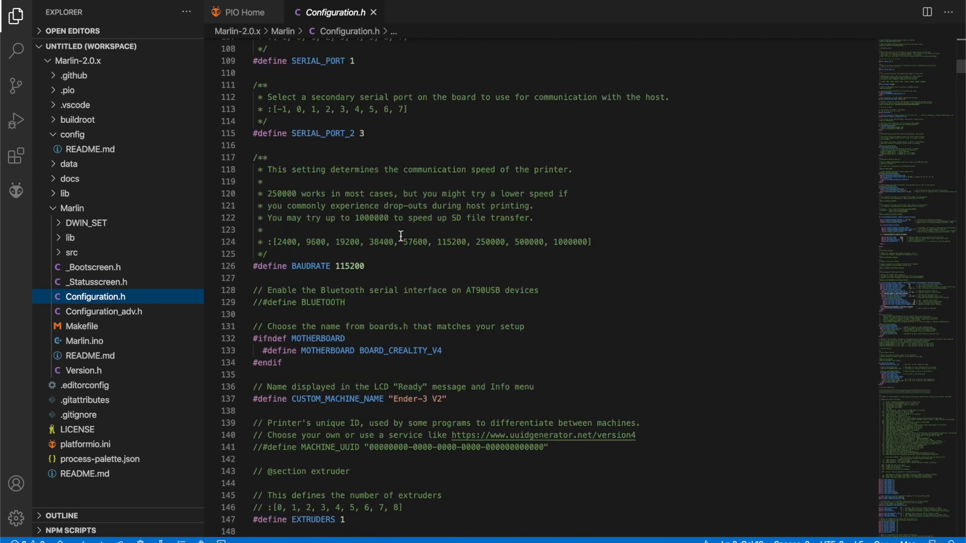
pyautogui.scroll(-3, 427, 335)
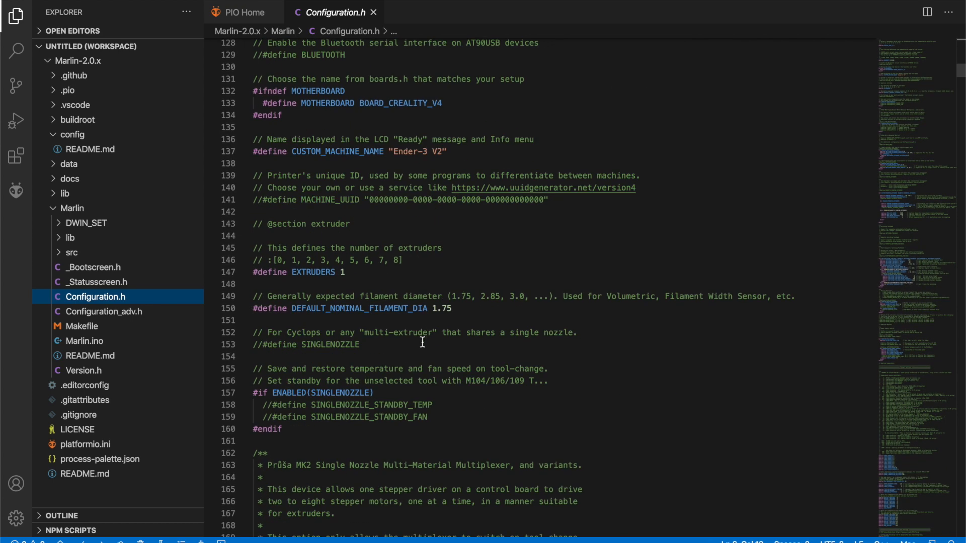
pyautogui.moveTo(378, 306)
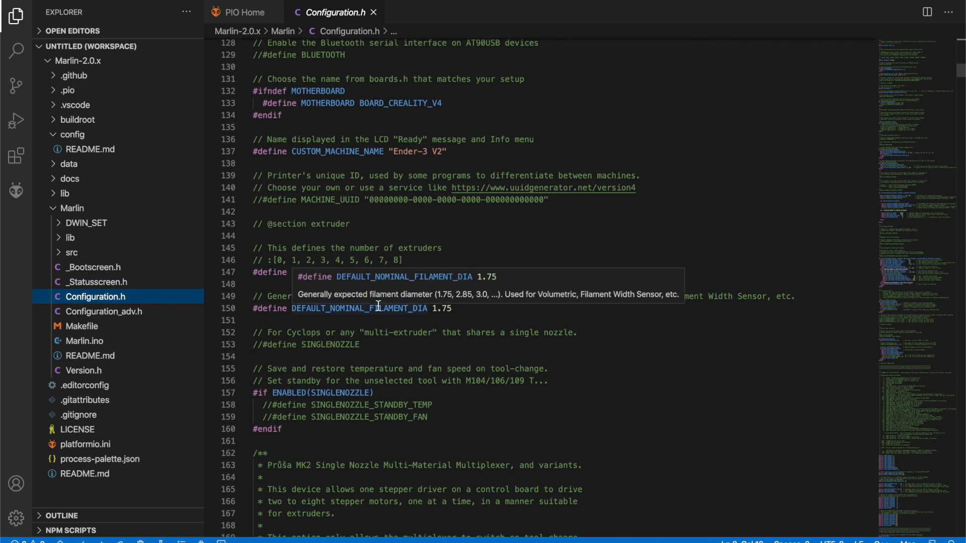